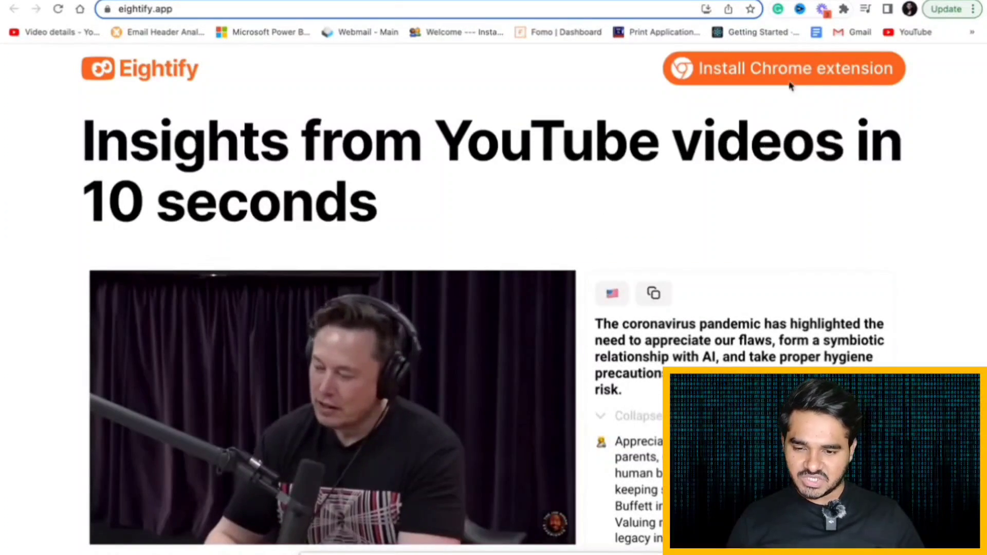
Step: Add the Eightify extension to Chrome from its Web Store listing
left_click(790, 75)
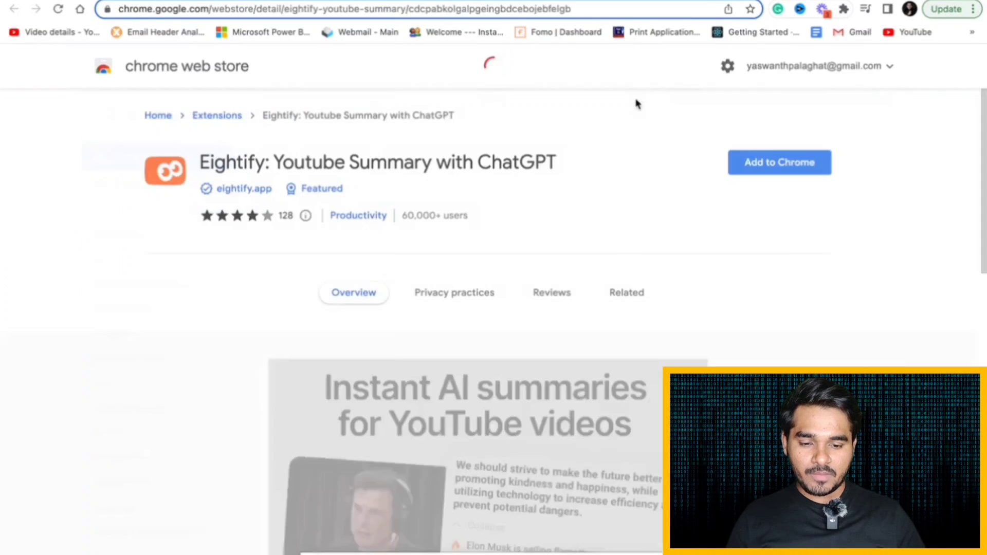
left_click(799, 163)
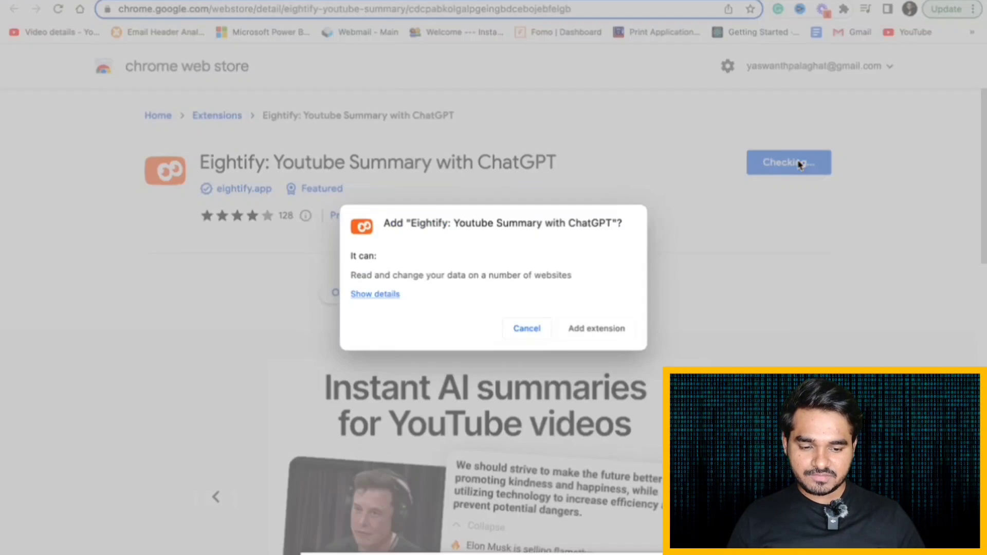
left_click(596, 328)
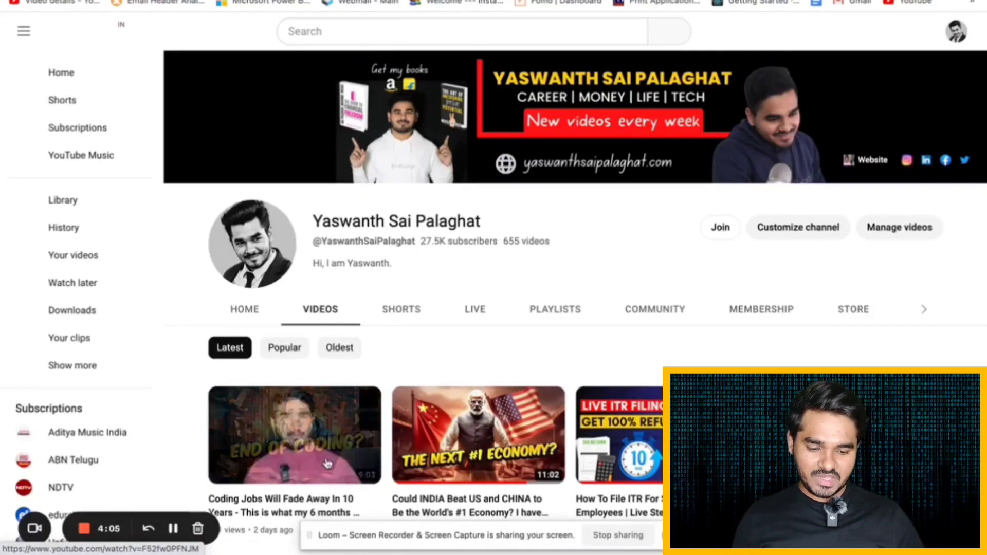
Step: Open the coding jobs YouTube video, pause it, and scroll to Eightify's key insights
left_click(327, 464)
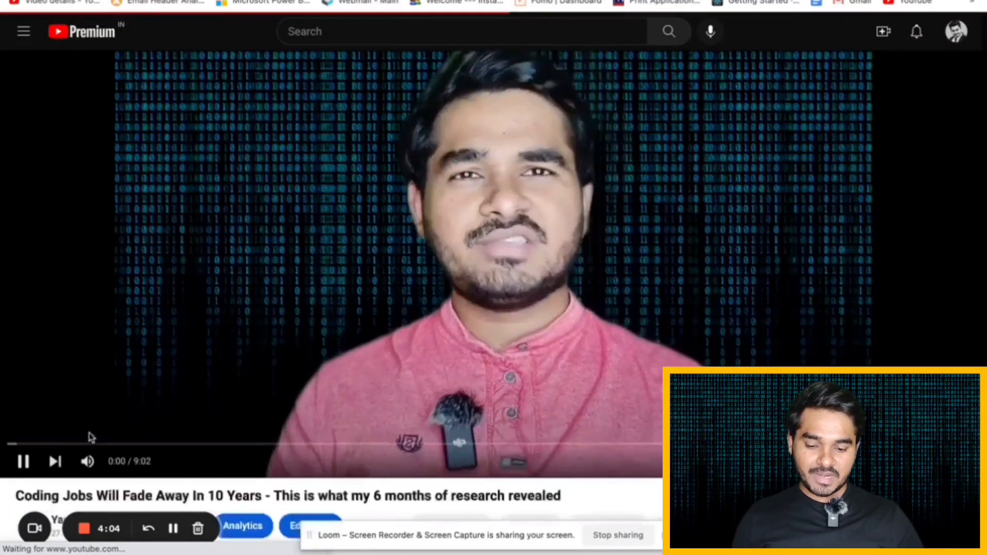
left_click(24, 462)
scroll(559, 339, "down", 1)
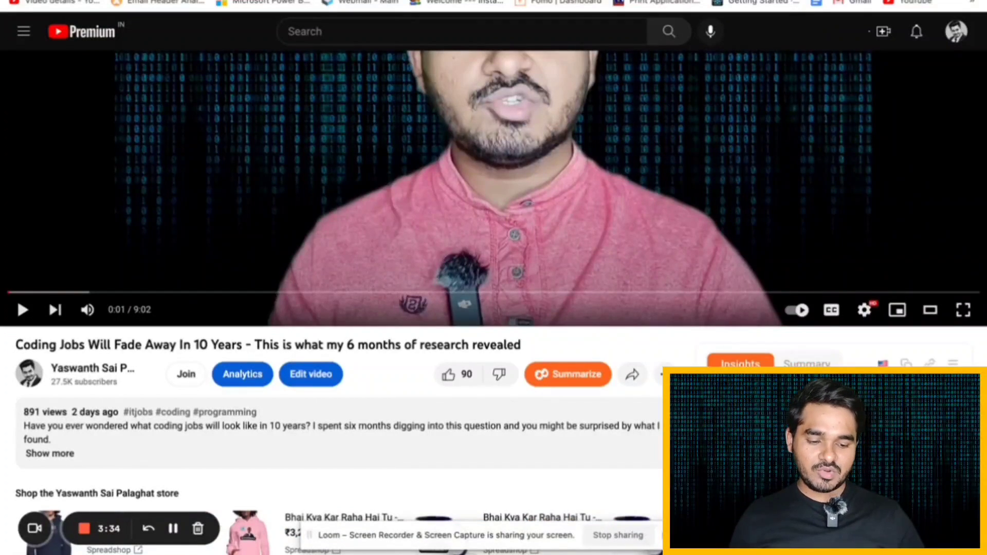
scroll(494, 303, "down", 3)
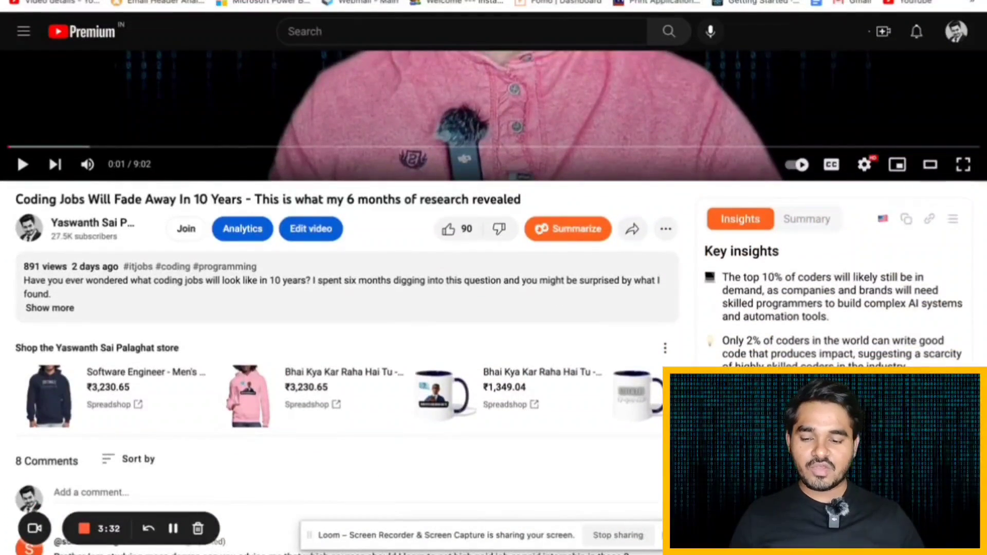
scroll(494, 302, "down", 1)
scroll(493, 302, "up", 1)
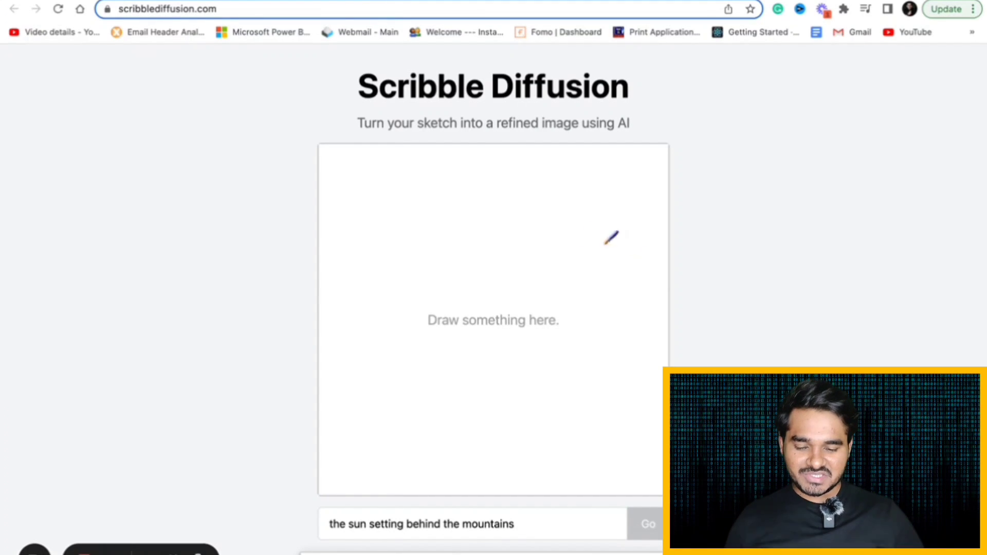
Step: Sketch a face outline on the canvas and start replacing the prompt with 'an'
left_click_drag(509, 240, 407, 289)
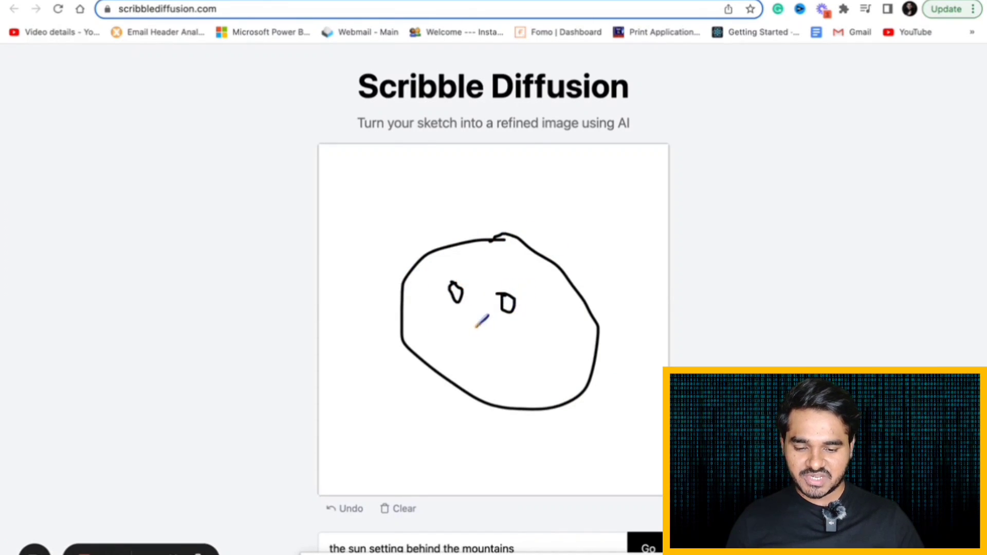
scroll(481, 322, "down", 3)
left_click_drag(511, 474, 315, 473)
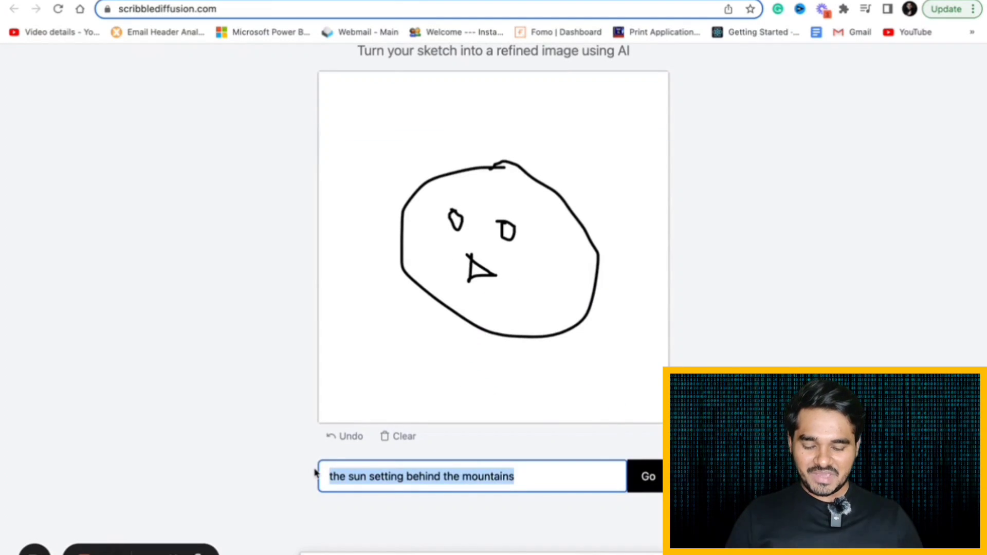
type("an")
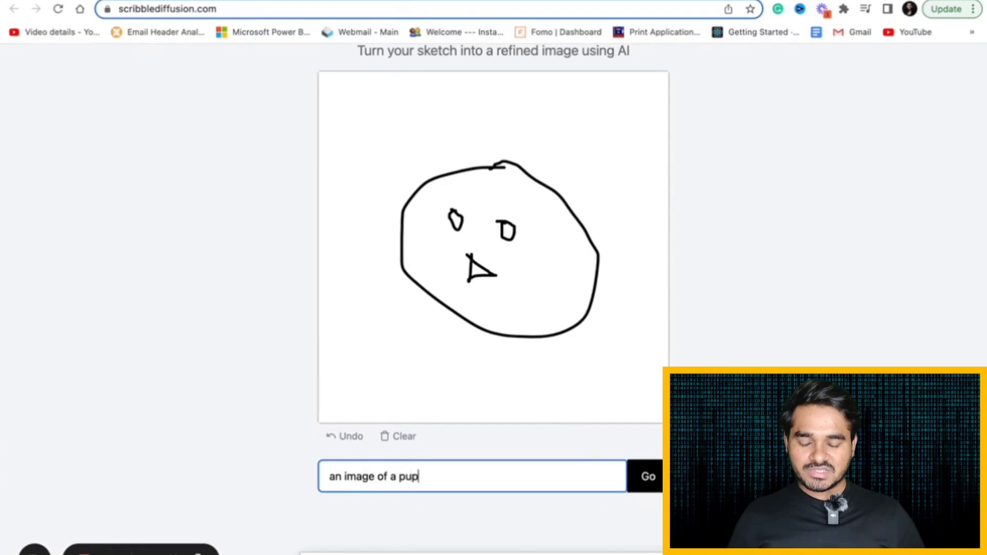
Step: Generate from the sketch with the prompt 'an image of a puppy' and scroll to the puppy result
type("image of a puppy")
left_click(648, 478)
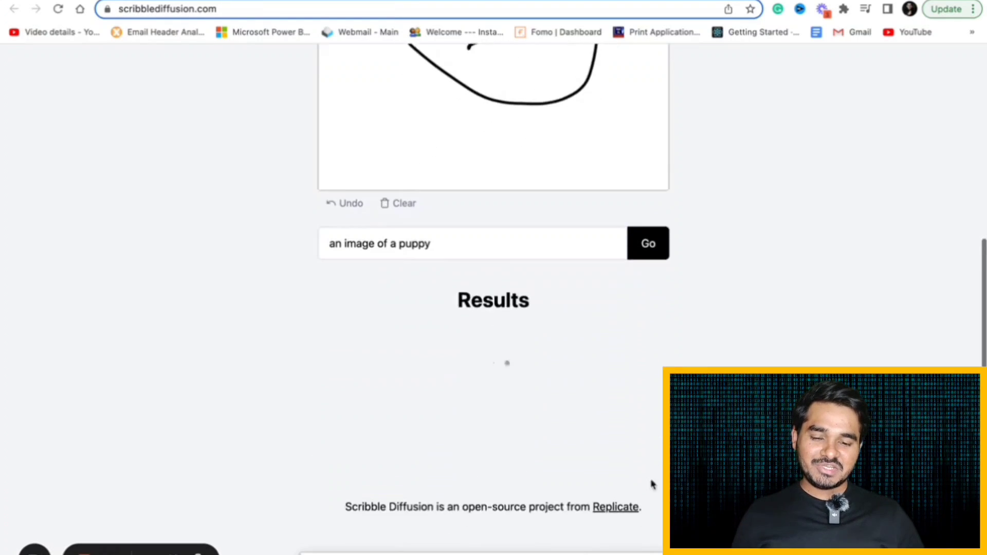
scroll(839, 242, "up", 5)
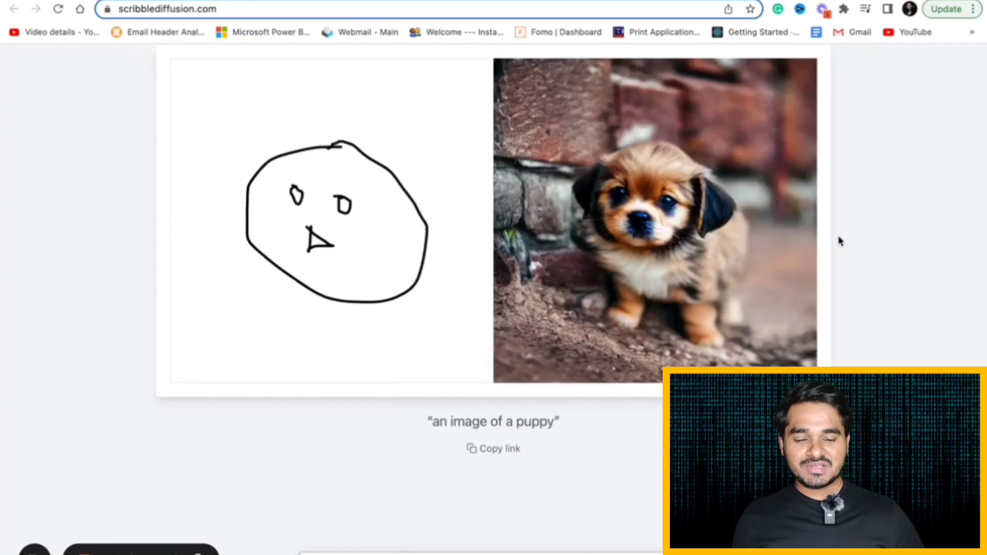
scroll(838, 242, "up", 1)
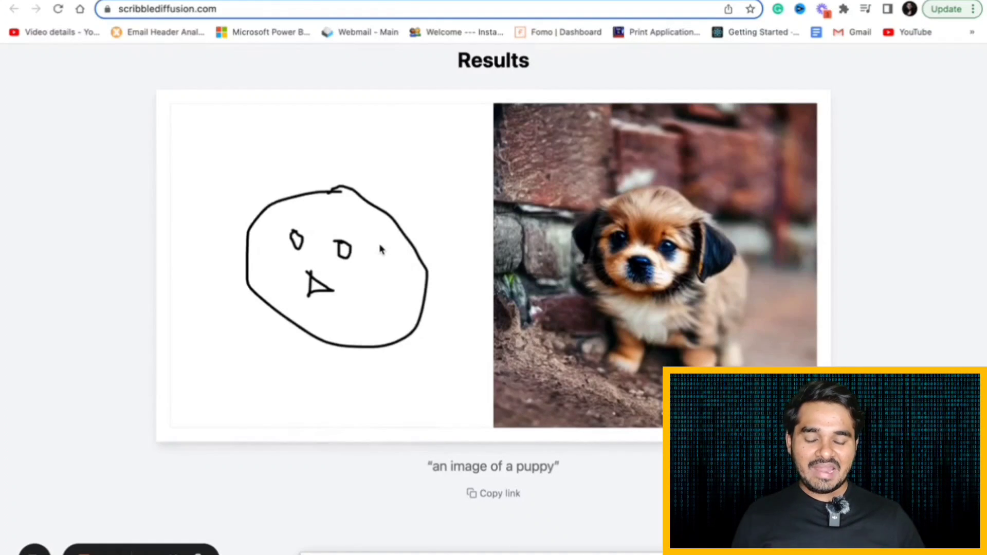
scroll(381, 249, "up", 10)
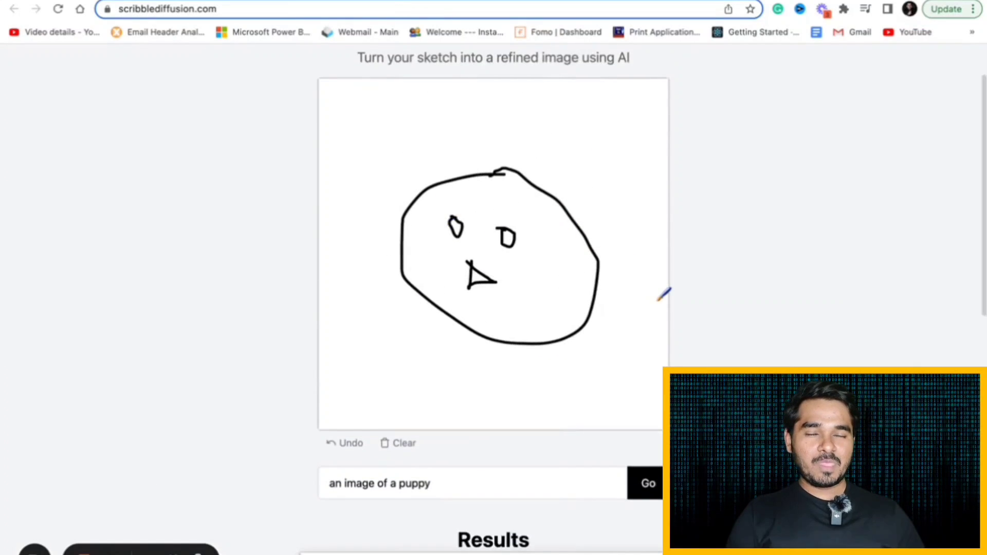
scroll(663, 294, "down", 2)
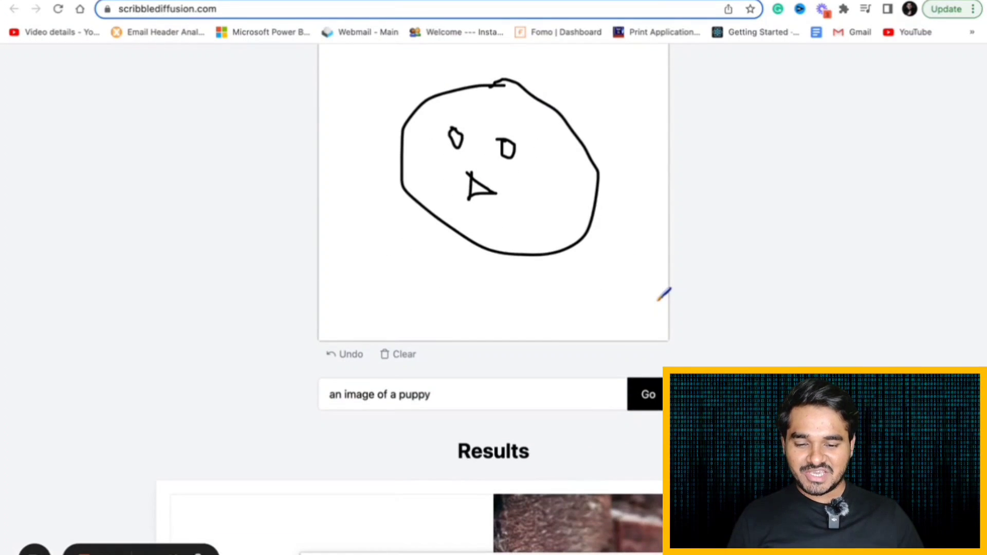
scroll(493, 277, "down", 5)
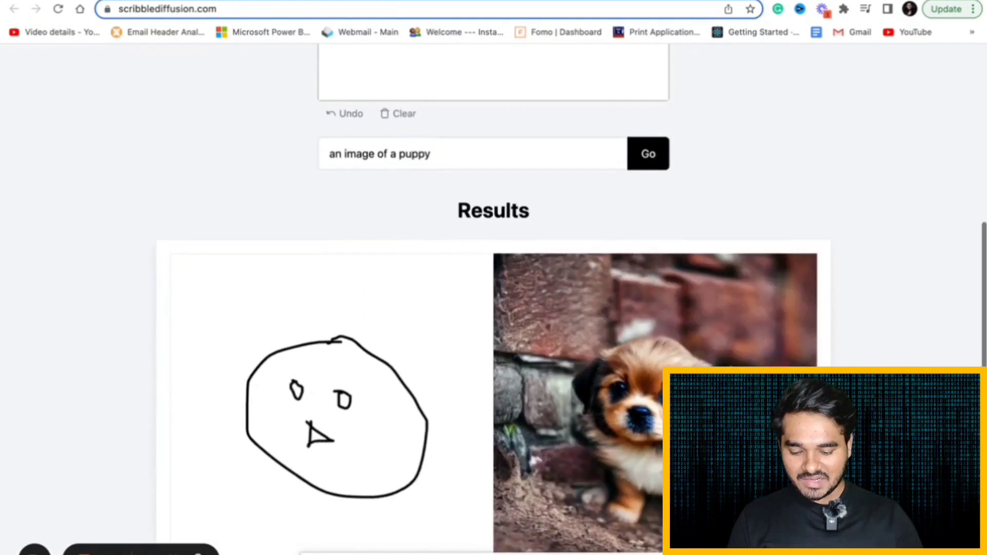
Step: Change the prompt to 'an image of a cat', generate, and scroll to the new result card
left_click(432, 153)
key("BackSpace")
key("BackSpace")
key("BackSpace")
key("BackSpace")
key("BackSpace")
type("cat")
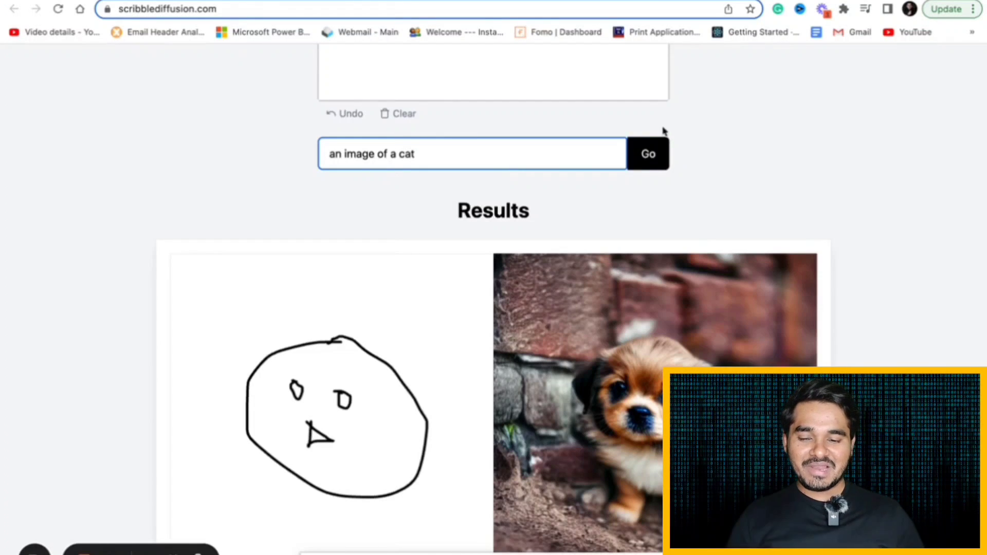
left_click(650, 152)
scroll(820, 230, "down", 4)
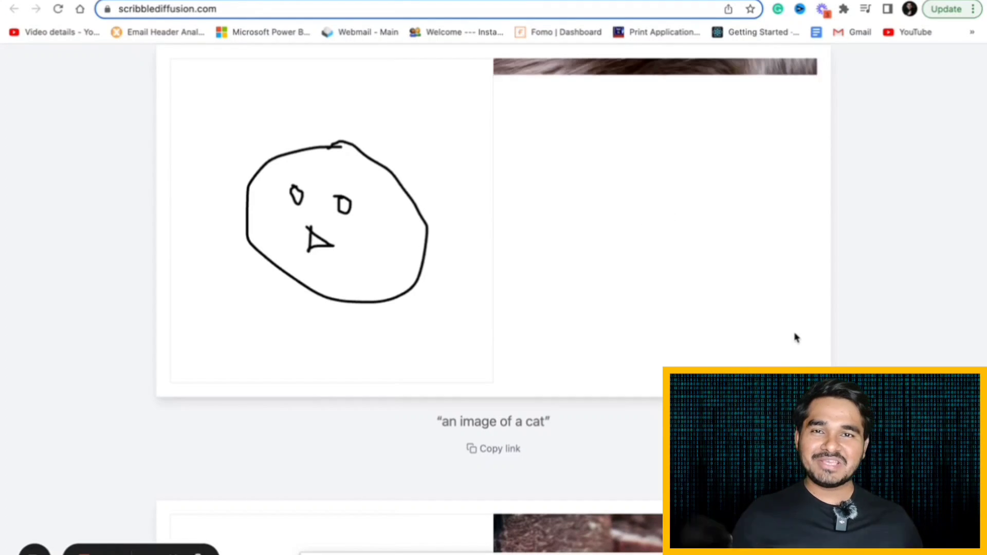
scroll(870, 267, "up", 1)
scroll(868, 268, "down", 1)
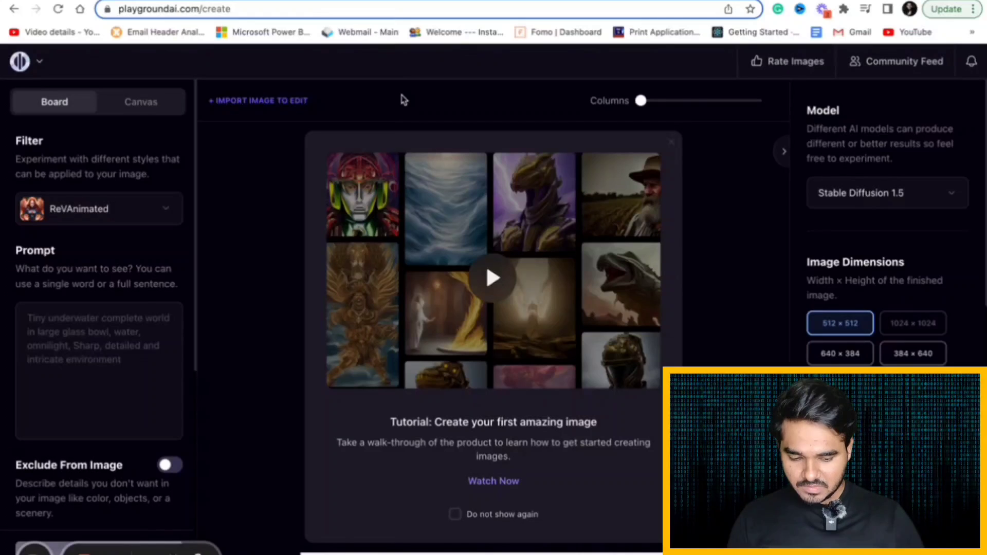
Step: Enter the prompt 'a dark background with paintings on the wall' in Playground AI
type("a dr")
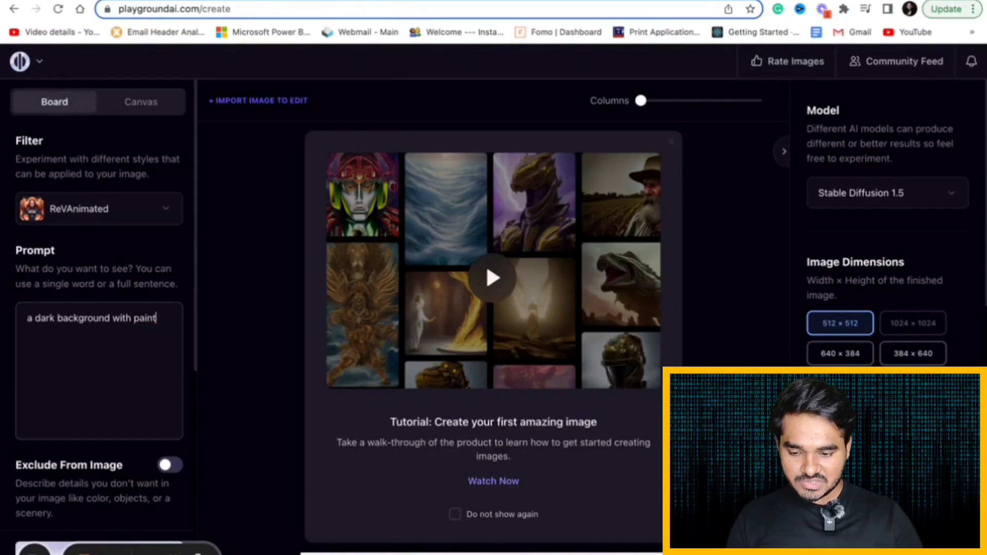
type("ings on the wa")
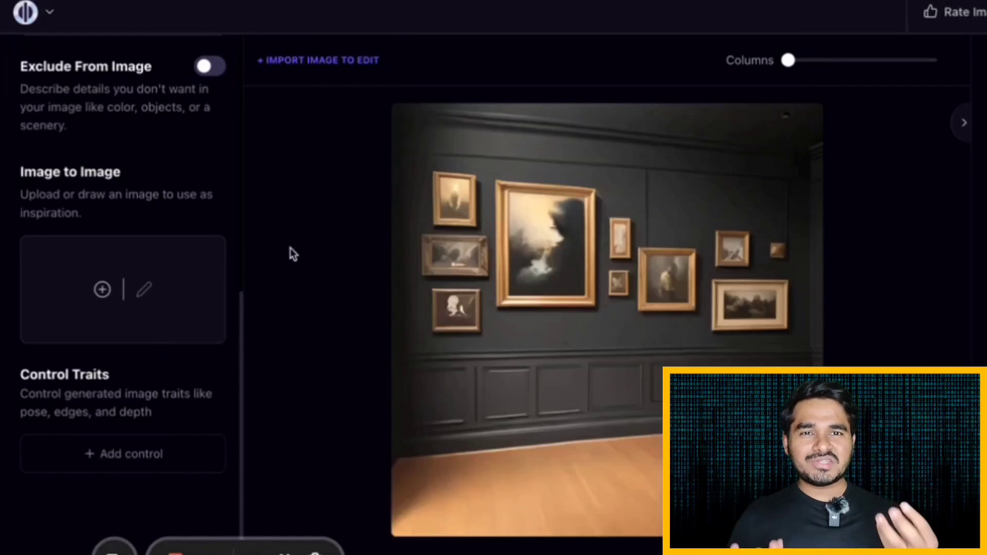
Step: Bring up Cutout.pro's Passport Photo Maker upload page
mouse_move(466, 255)
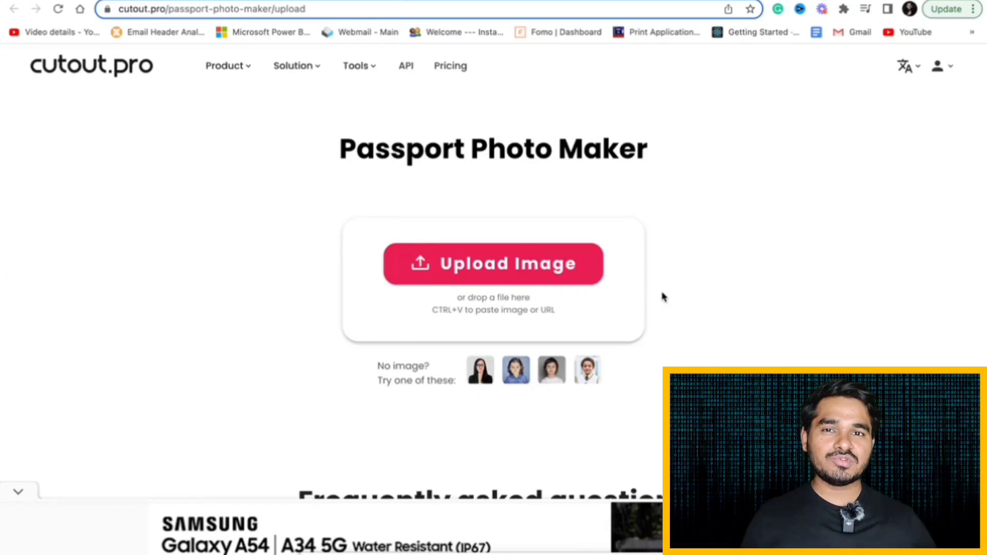
Step: Upload the portrait photo into Cutout.pro's passport editor
left_click(516, 266)
scroll(606, 348, "up", 3)
left_click(735, 324)
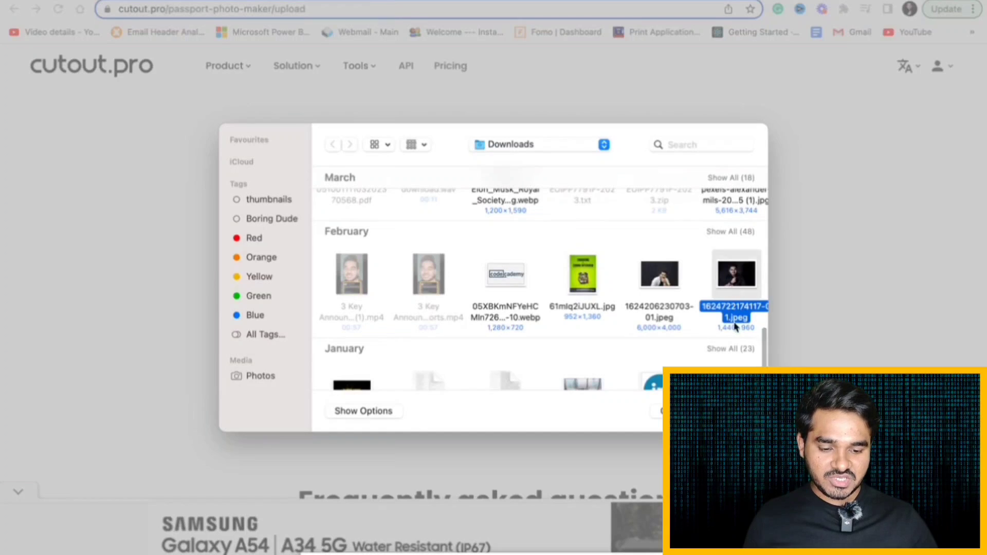
key("Return")
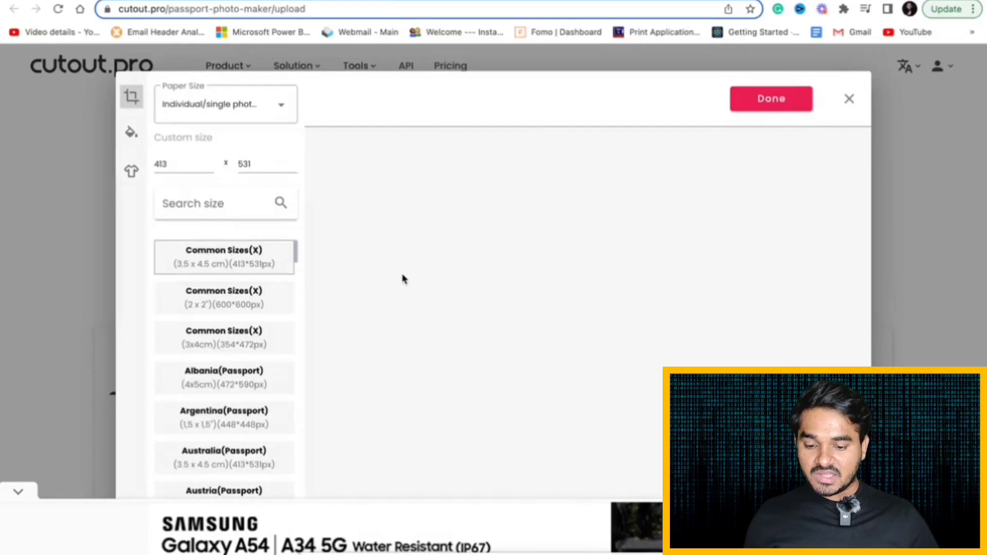
scroll(242, 330, "down", 3)
scroll(240, 330, "down", 2)
scroll(240, 329, "up", 5)
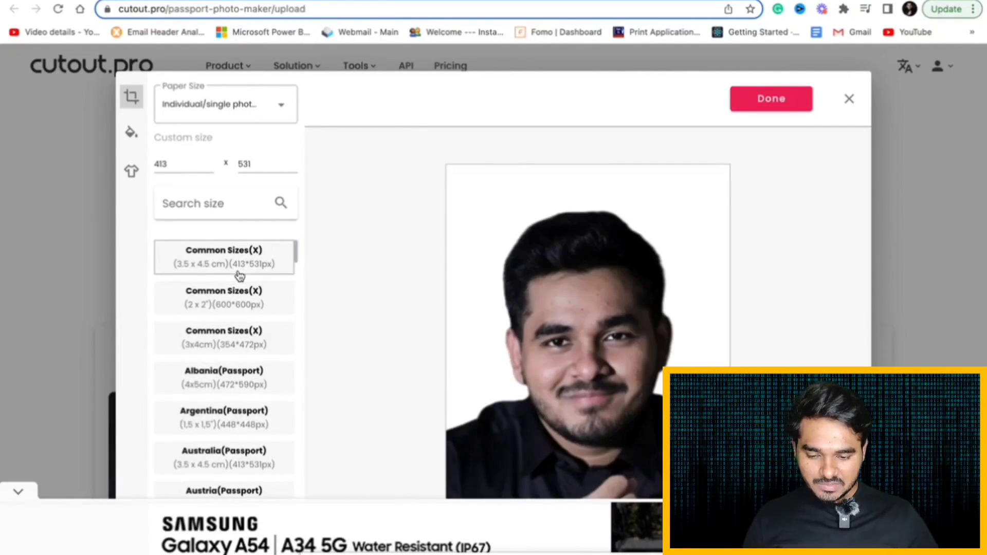
Step: Search sizes for 'uni' and pick the United States of America 2x2" preset, 600 x 600 px
scroll(233, 322, "down", 2)
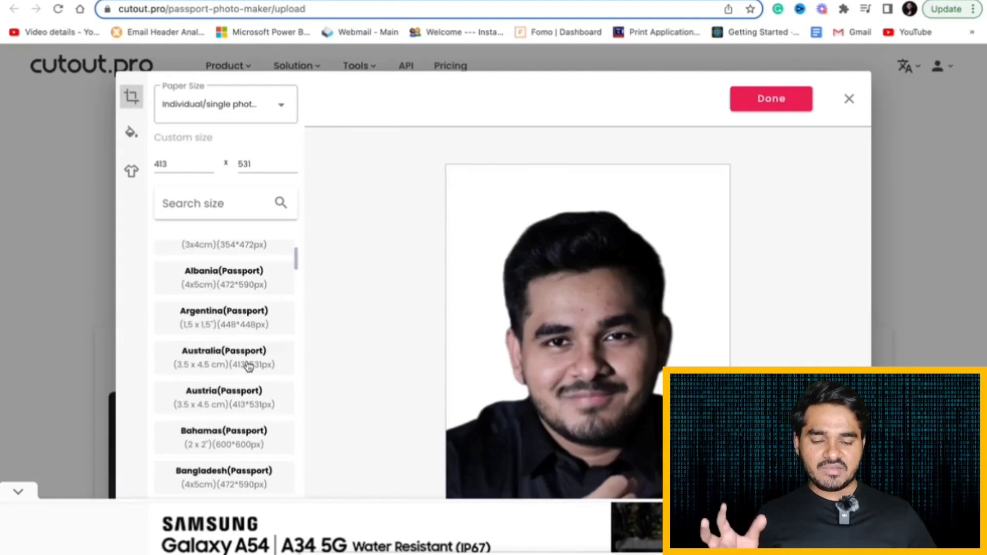
scroll(248, 366, "down", 10)
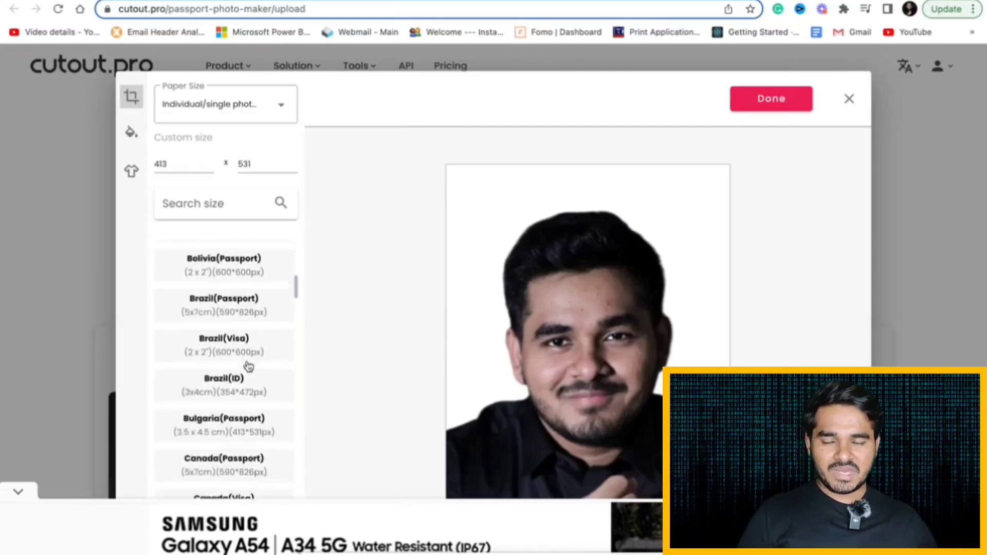
scroll(248, 366, "down", 1)
scroll(248, 366, "up", 1)
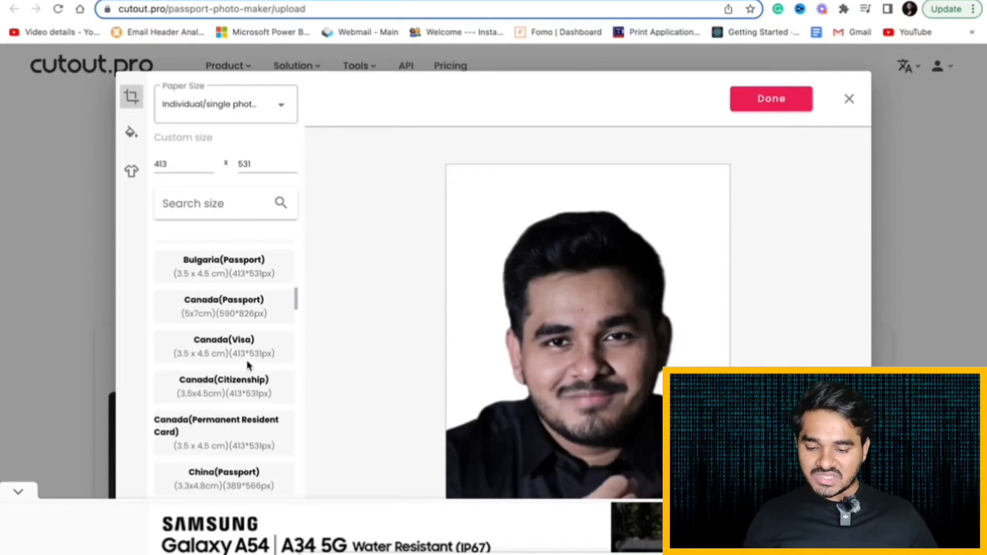
left_click(221, 204)
type("uni")
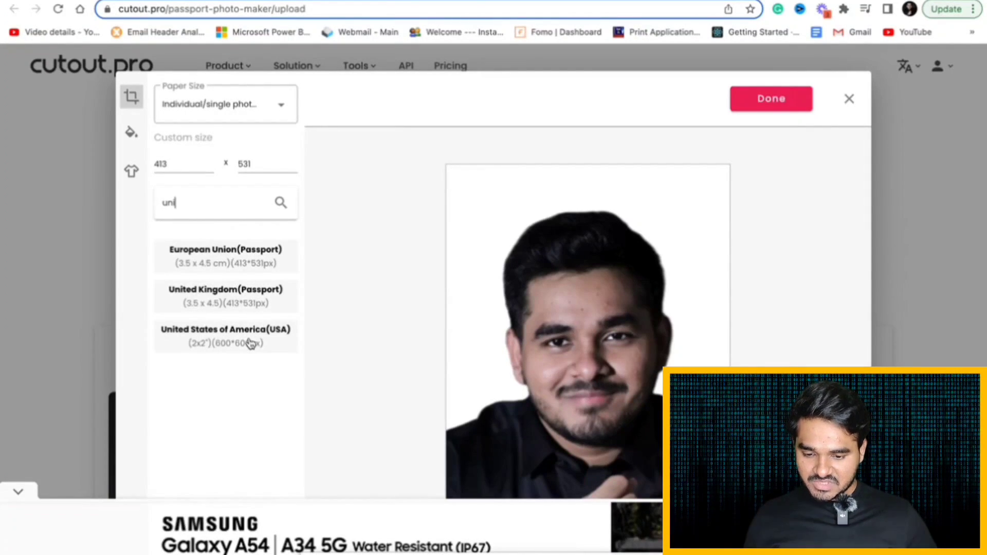
left_click(246, 343)
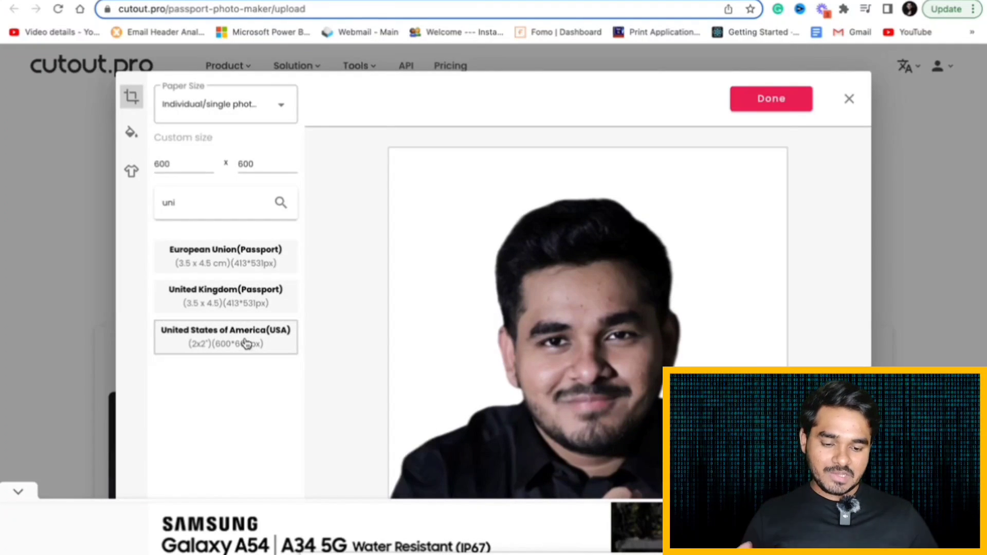
Step: Apply the USA 2x2" size and scroll the results to the background-removed photo
left_click(766, 106)
scroll(756, 272, "down", 4)
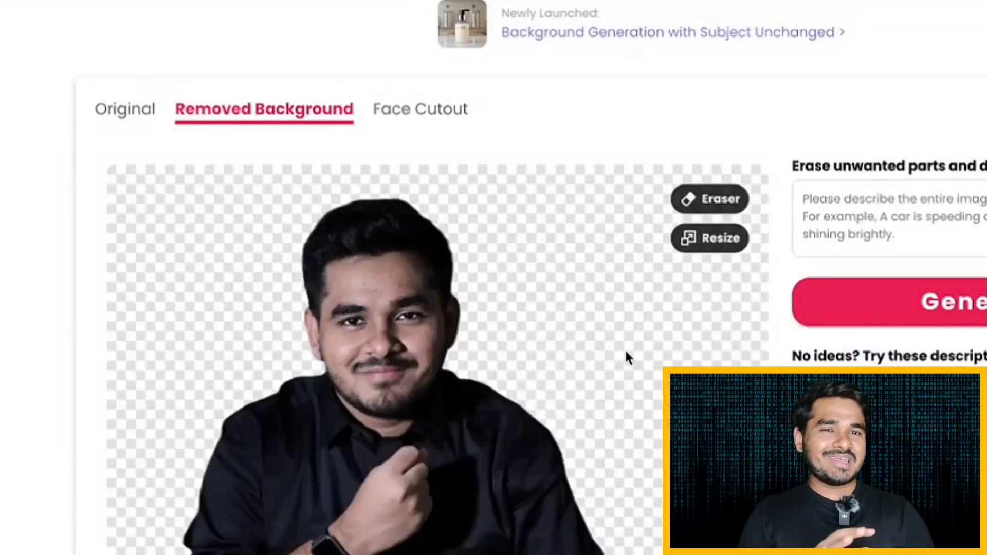
scroll(626, 356, "down", 2)
scroll(624, 348, "up", 2)
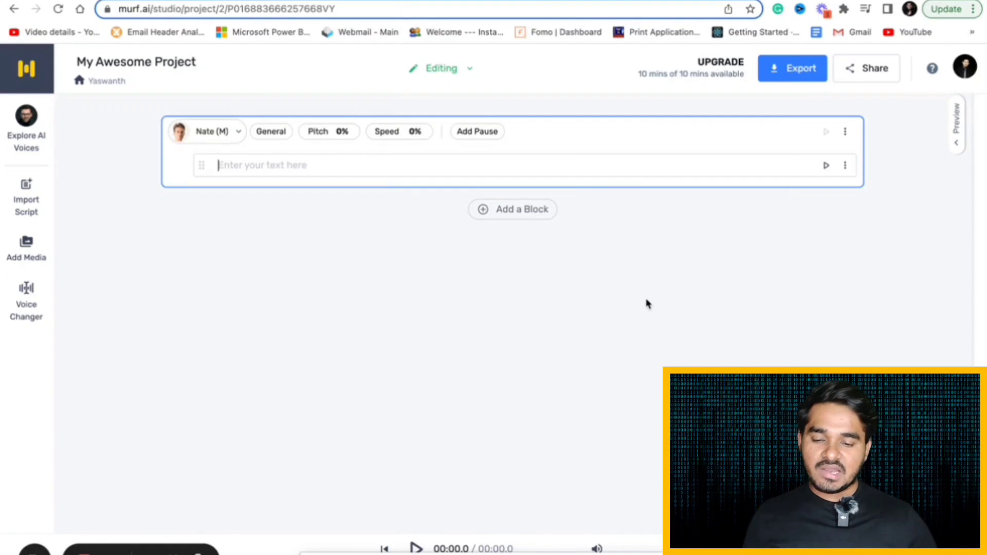
Step: Enter the self-introduction script ending 'I am looking for graphic designers' and generate its audio
type("I am yaswanth. I am a content creator")
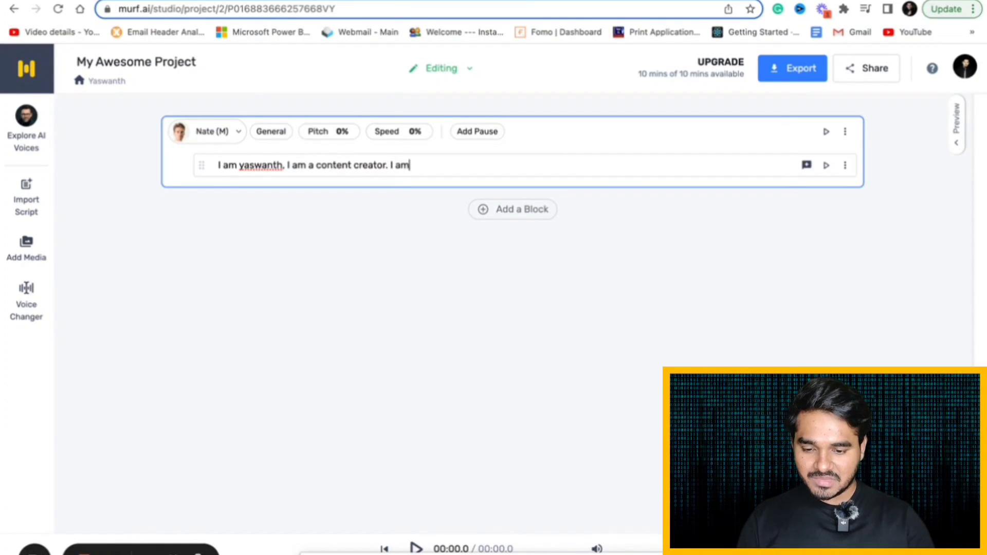
type(". I am looking for ")
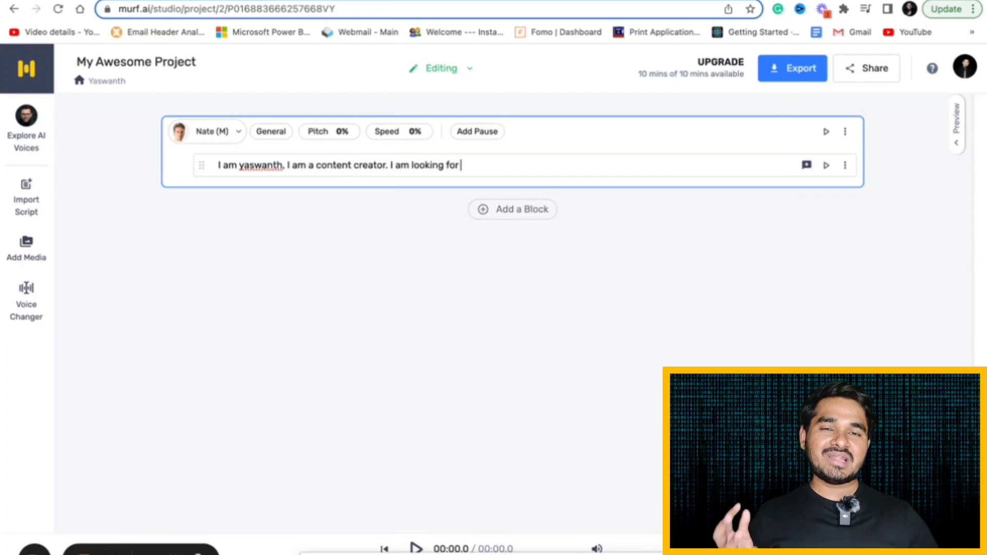
type("graphic")
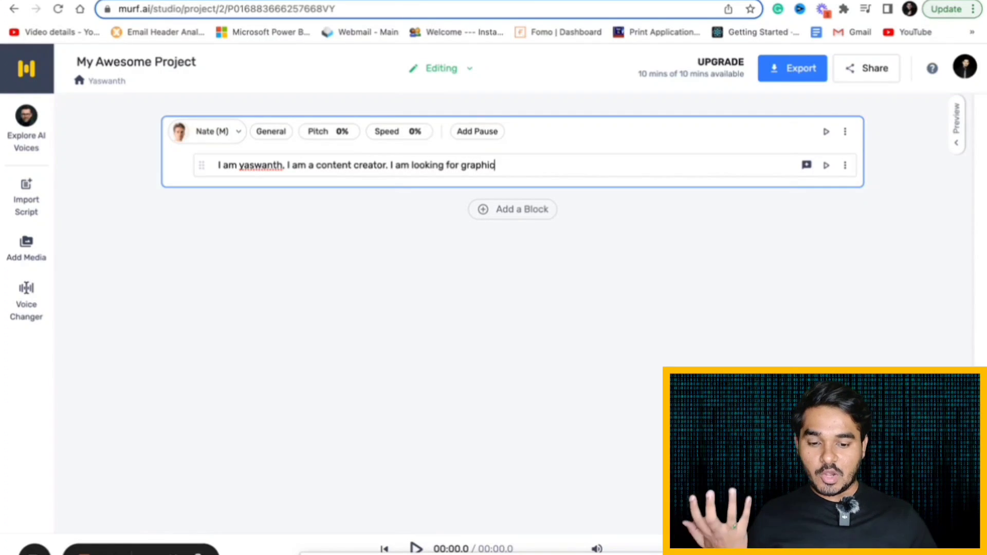
type(" designers.")
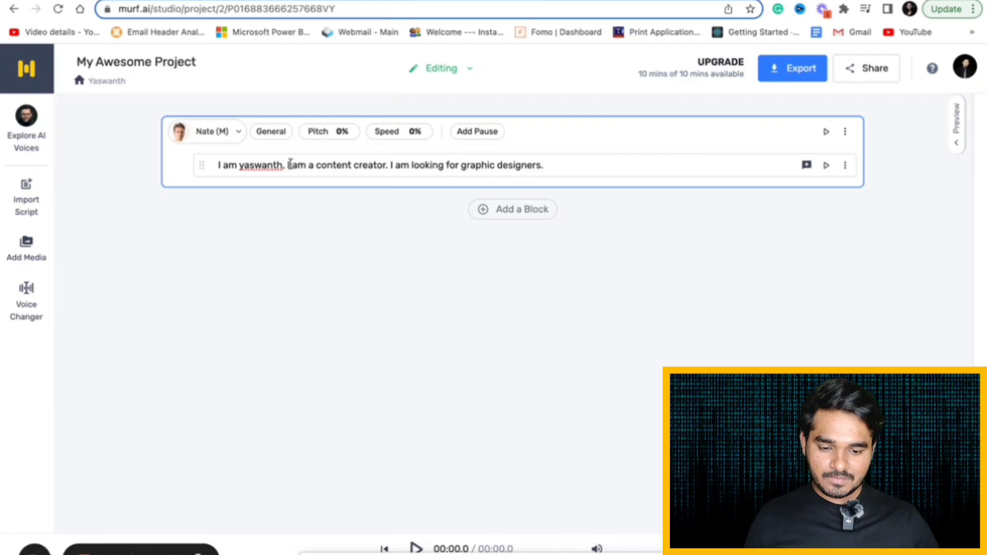
left_click(825, 166)
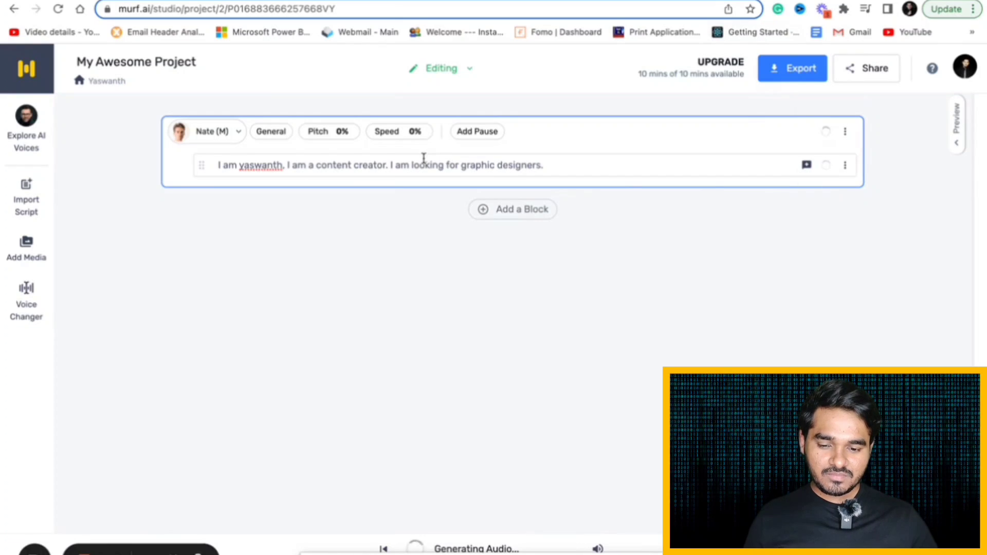
Step: Play back the generated voiceover in Murf AI
left_click(826, 165)
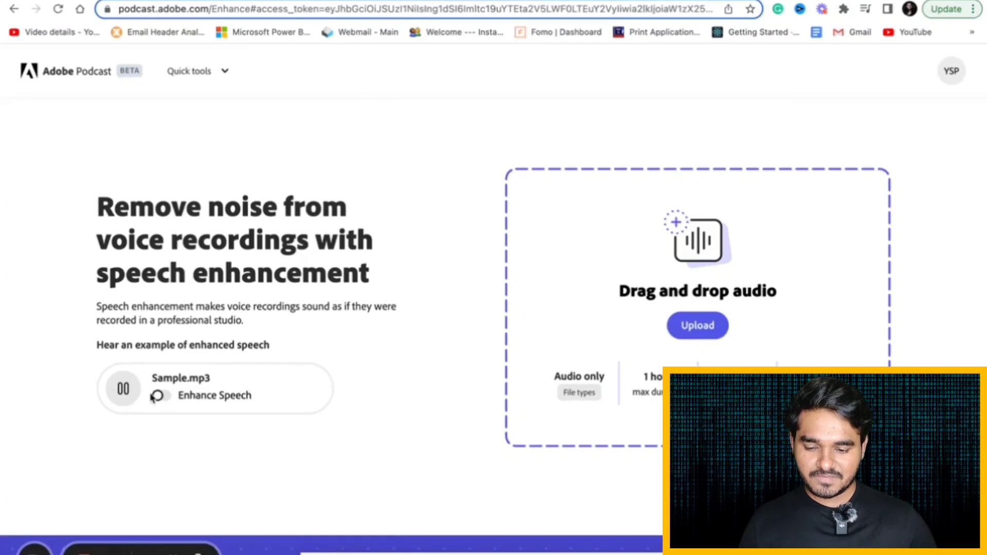
Step: Enable Enhance Speech for Sample.mp3, then play the enhanced recording and pause it
left_click(131, 391)
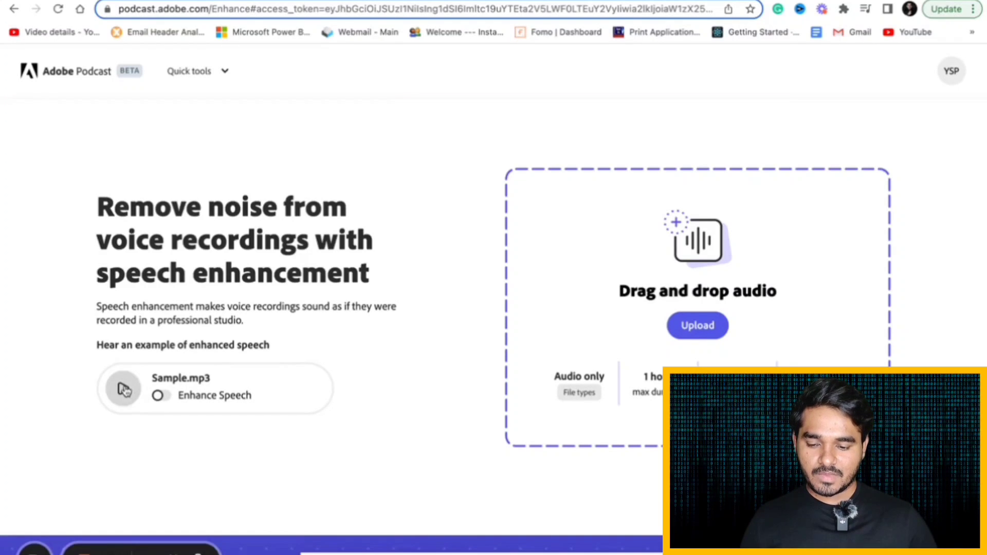
left_click(161, 397)
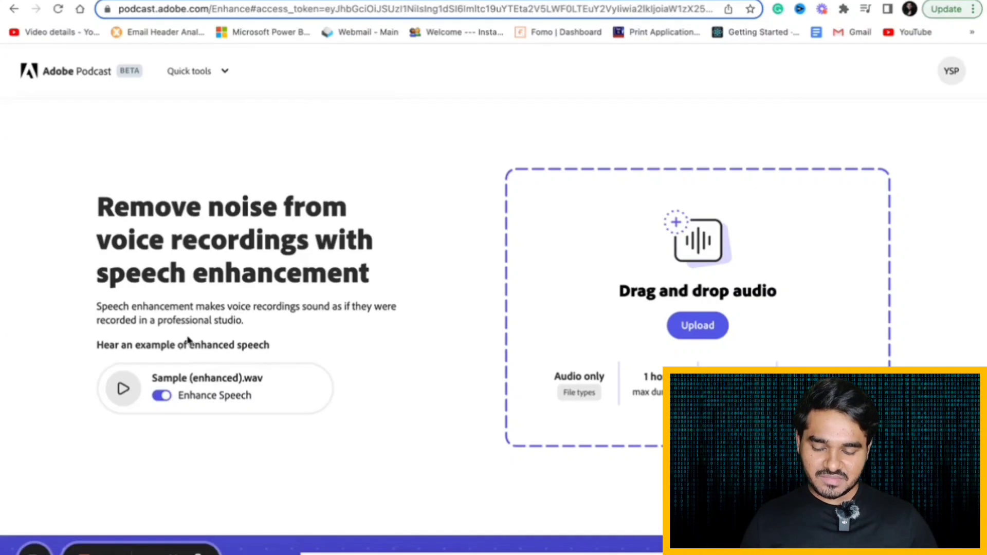
left_click(123, 390)
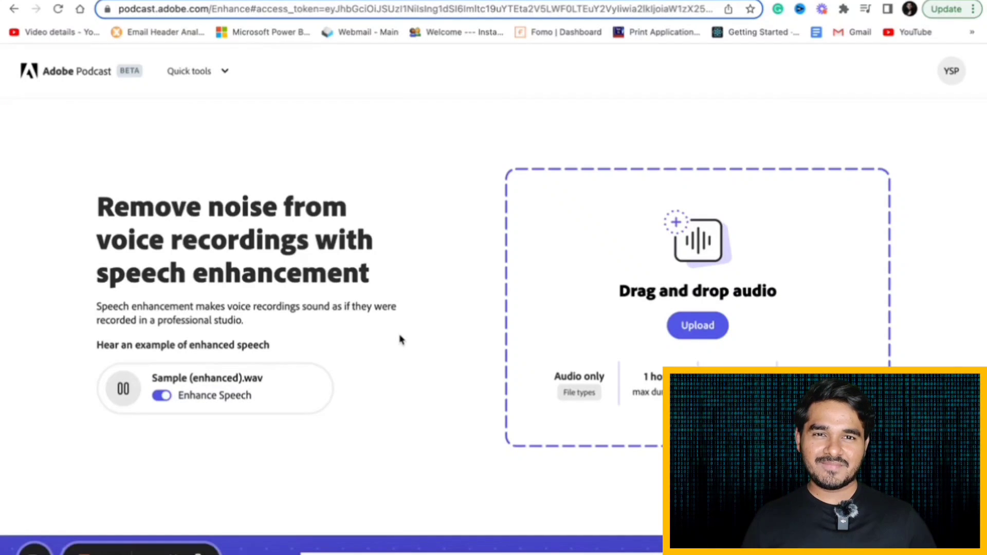
left_click(124, 391)
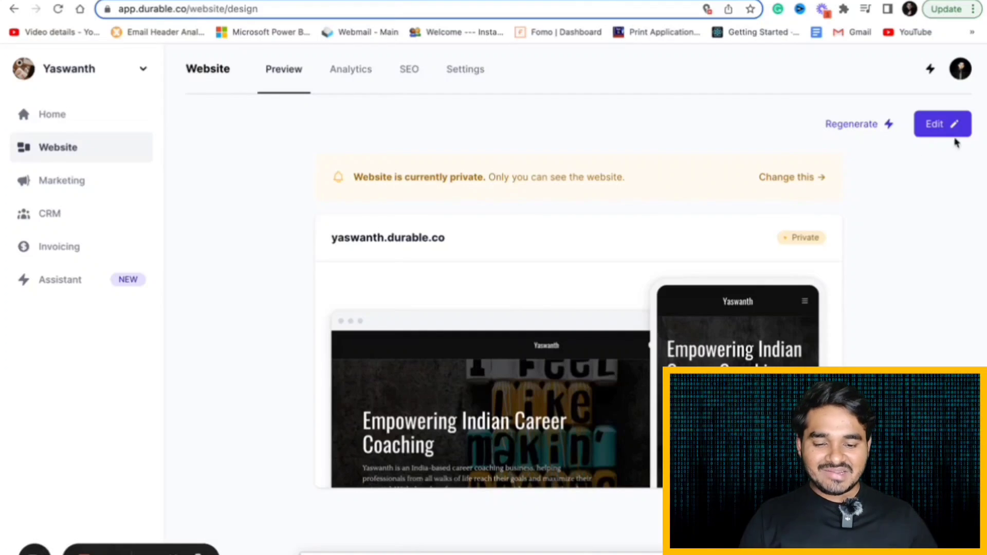
Step: Open the Empowering Indian Career Coaching site in the editor and scroll down to the Contact Form
left_click(943, 125)
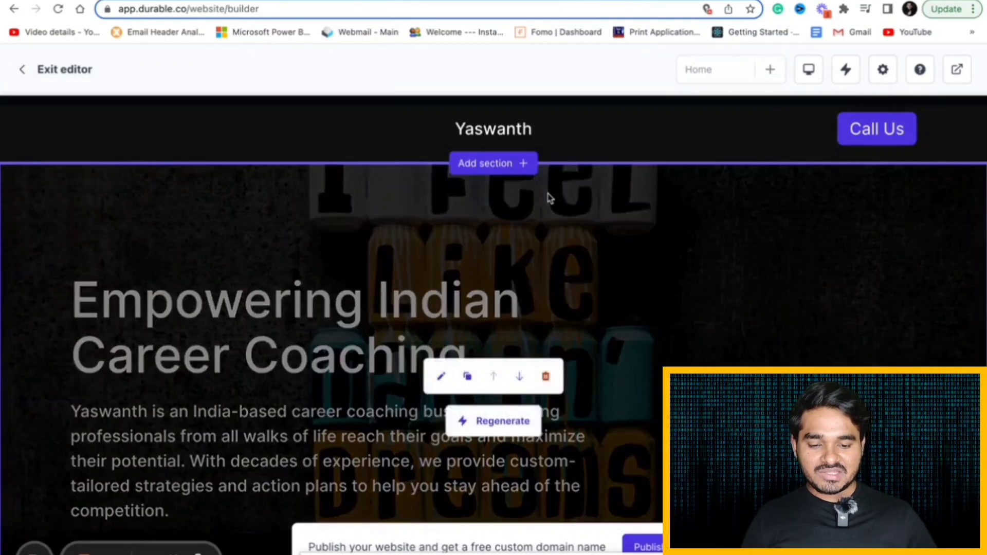
scroll(568, 180, "down", 2)
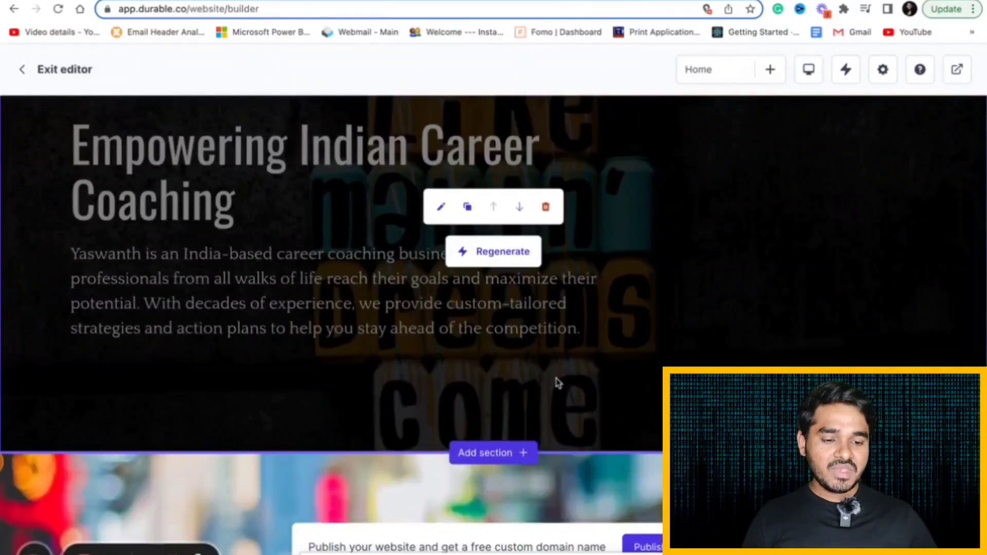
scroll(555, 381, "up", 2)
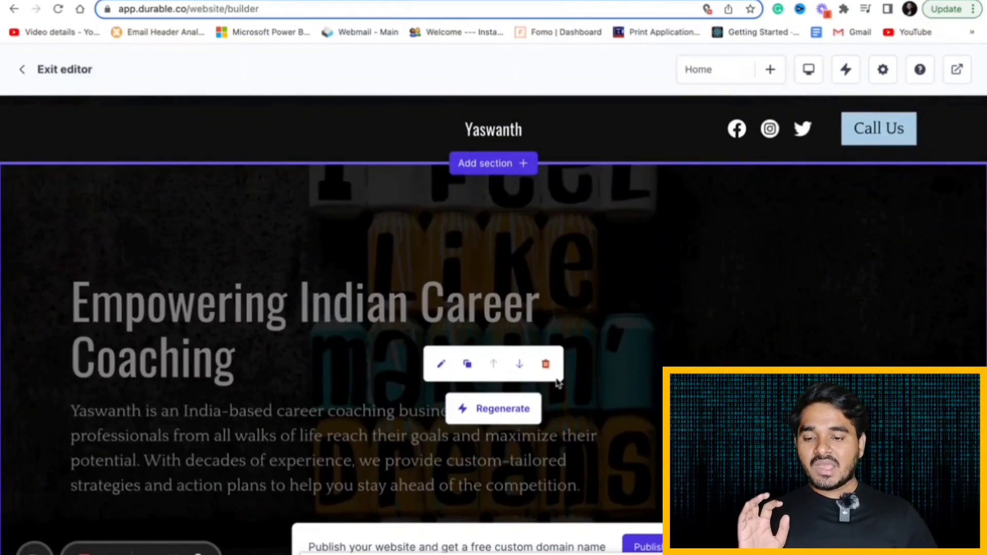
scroll(558, 383, "down", 10)
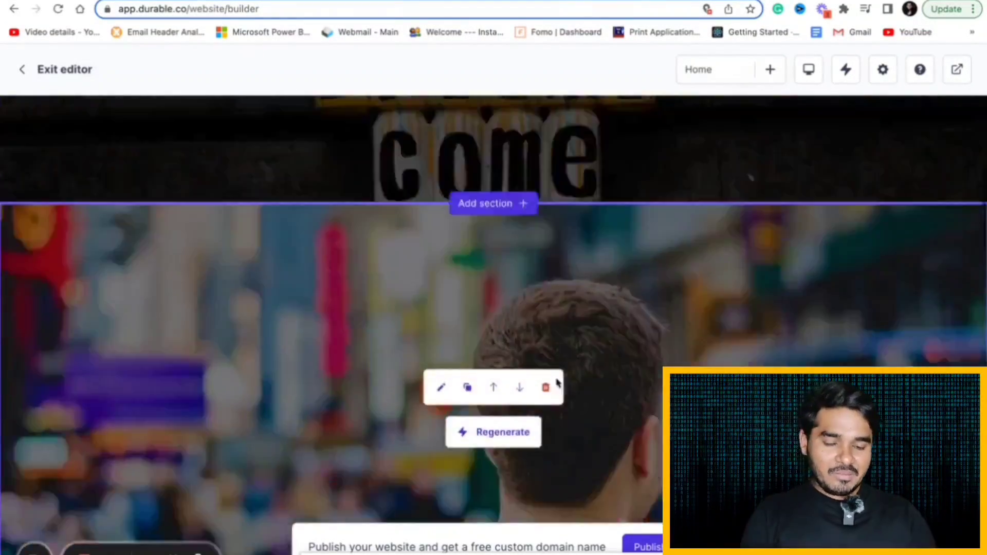
scroll(558, 383, "down", 2)
scroll(558, 383, "down", 4)
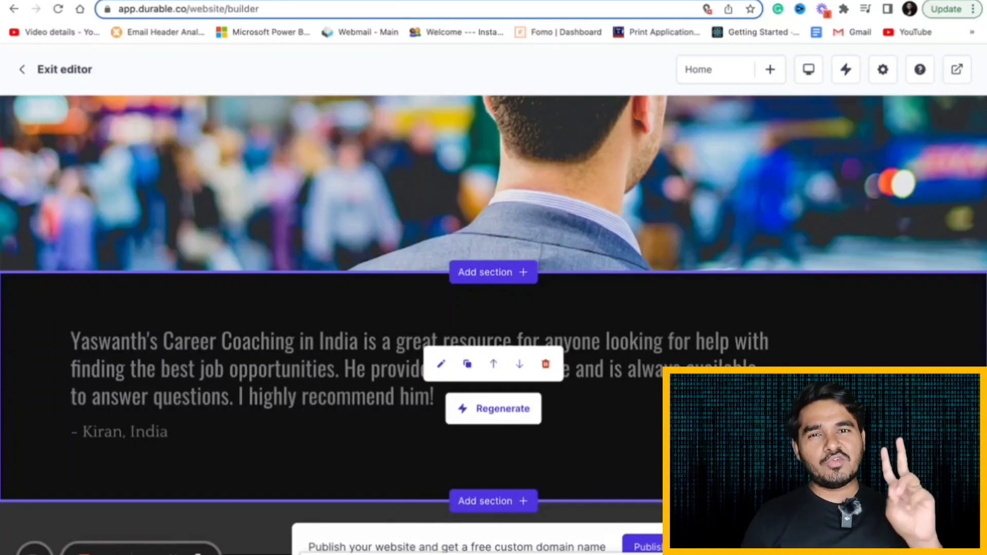
scroll(494, 308, "down", 5)
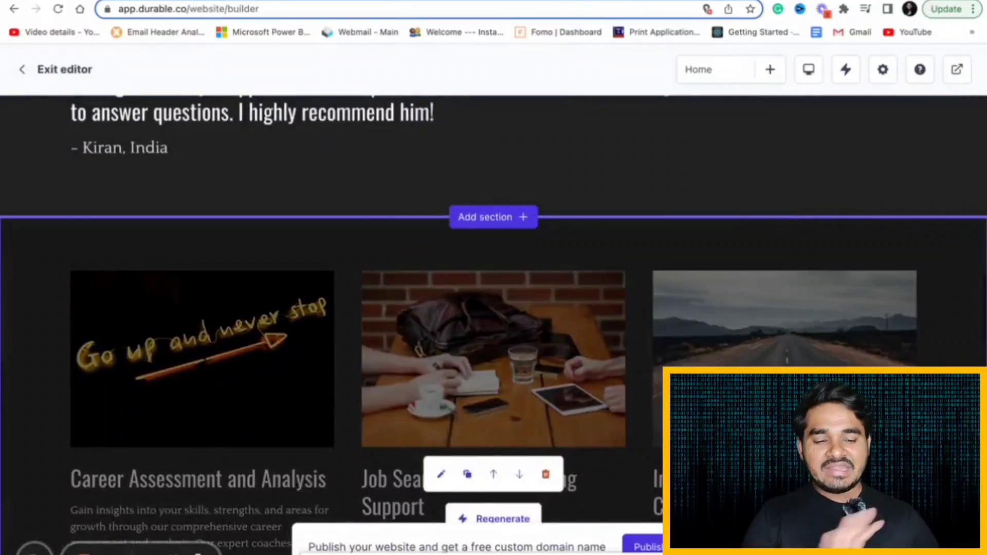
scroll(493, 309, "down", 4)
scroll(494, 309, "down", 10)
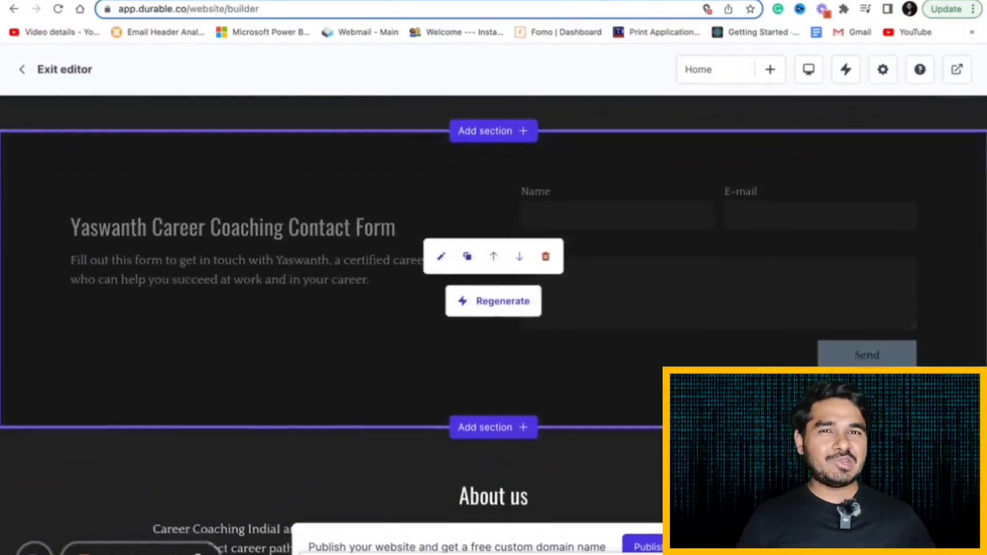
scroll(493, 308, "down", 5)
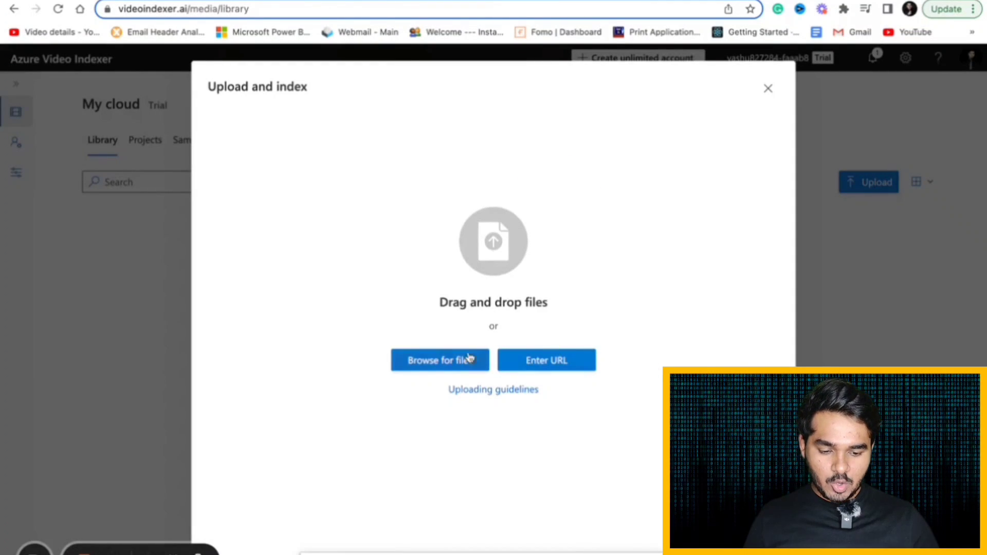
Step: Upload the ChatGPT for Business Ideas video from Downloads for indexing and dismiss the upload summary
left_click(433, 361)
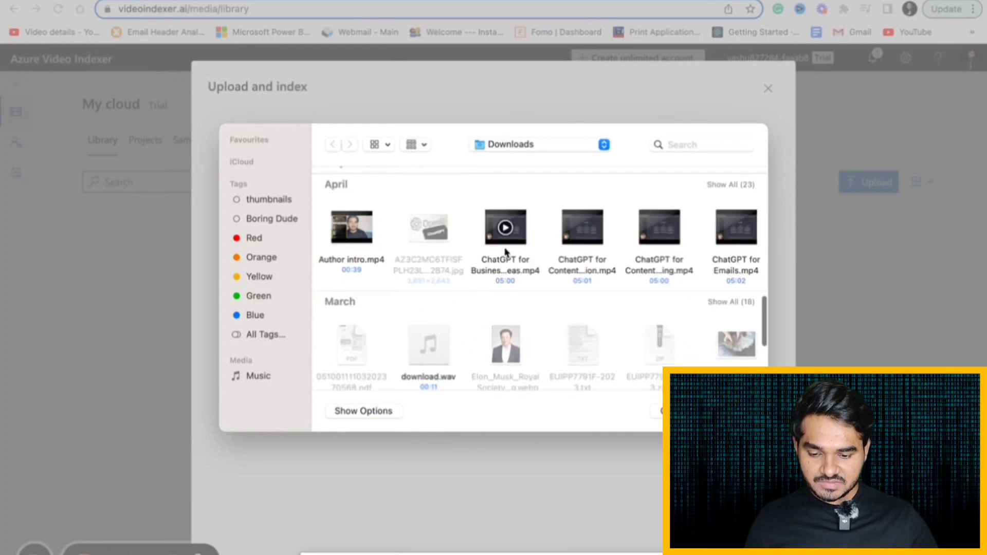
key("Return")
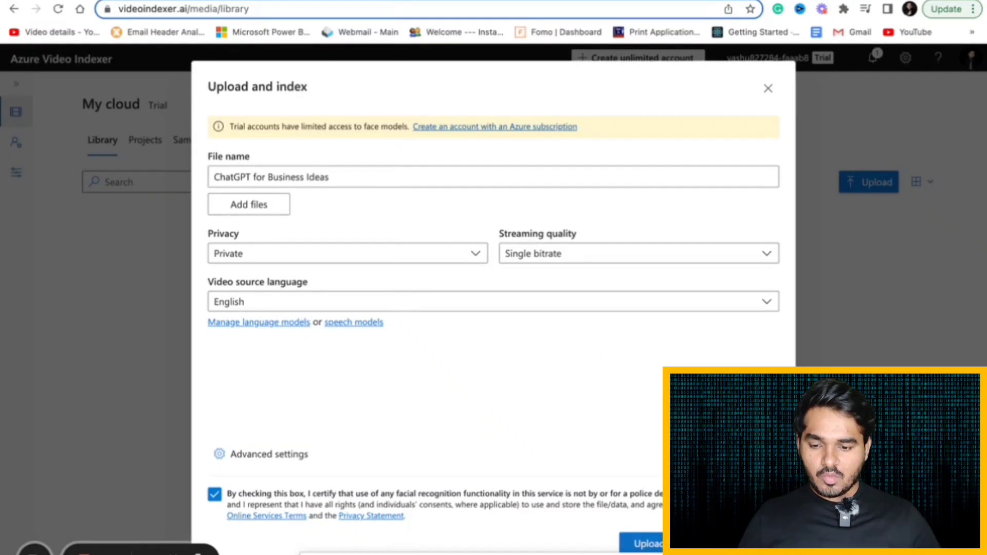
left_click(640, 543)
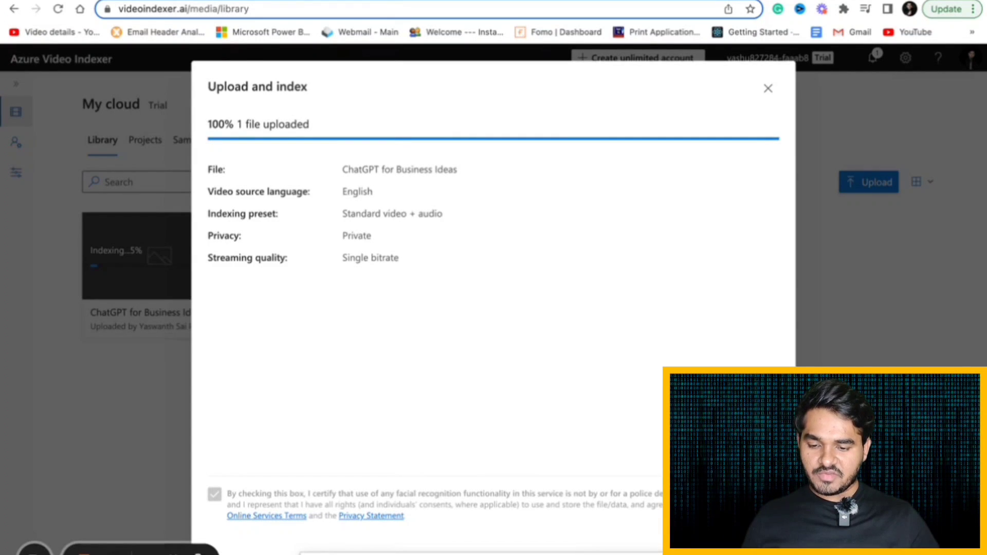
key("Escape")
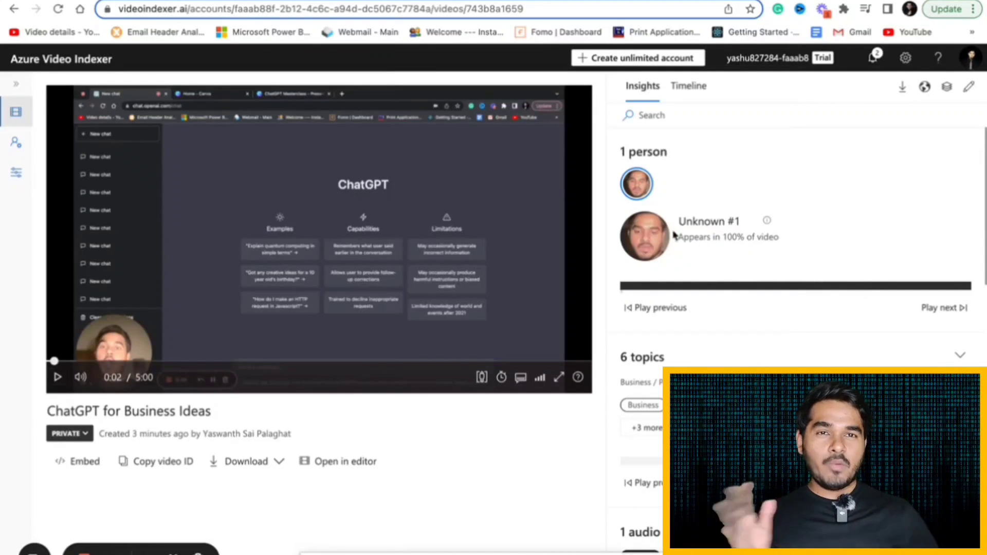
Step: Expand the Insights topics list to all six and jump the video to the next topic moment
scroll(802, 293, "down", 1)
scroll(806, 297, "down", 3)
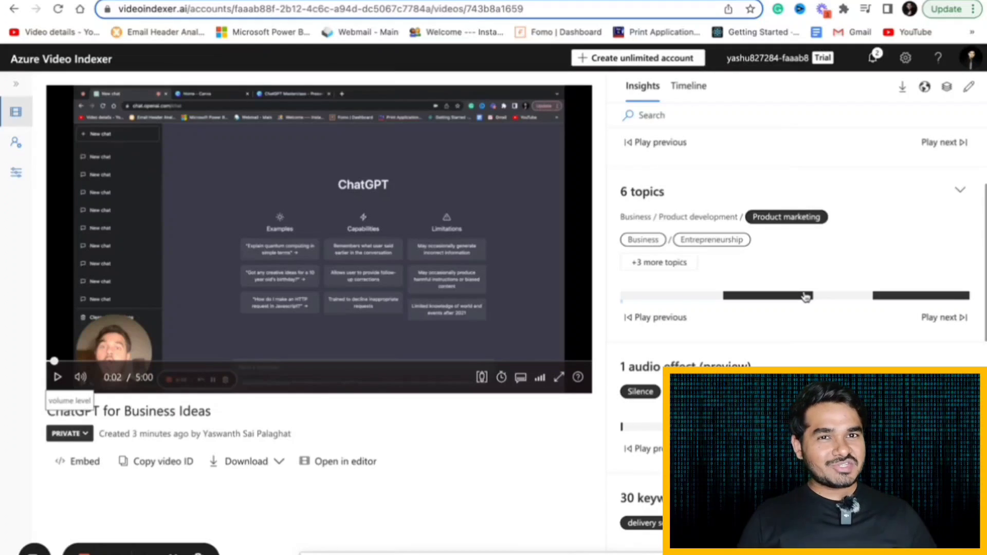
scroll(806, 297, "down", 10)
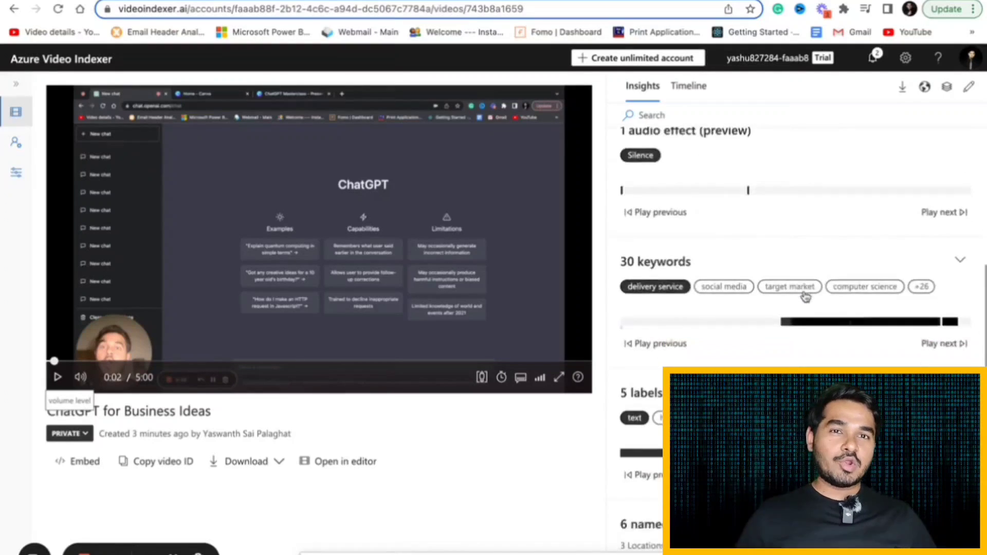
scroll(805, 297, "up", 6)
scroll(806, 297, "up", 7)
scroll(806, 293, "down", 2)
left_click(959, 243)
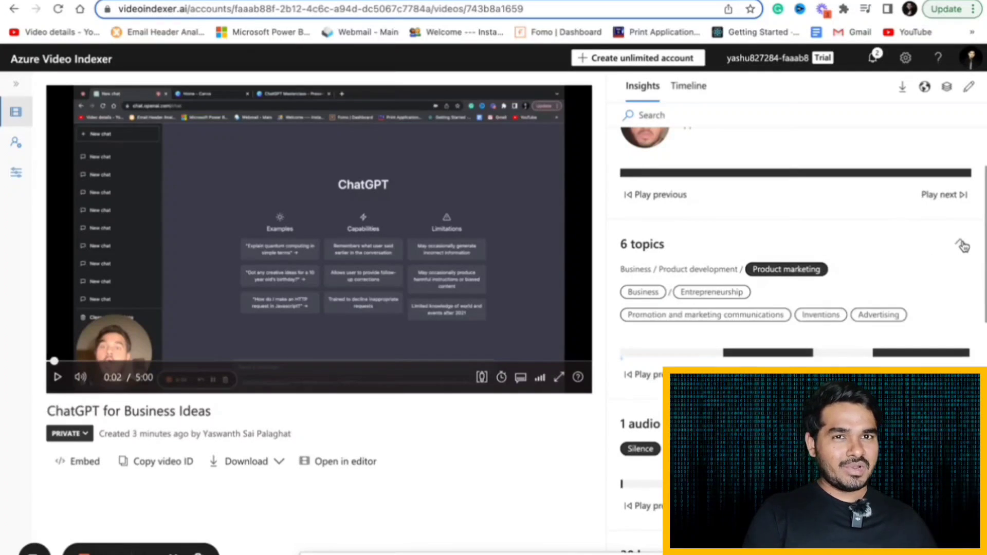
scroll(890, 276, "down", 1)
left_click(945, 335)
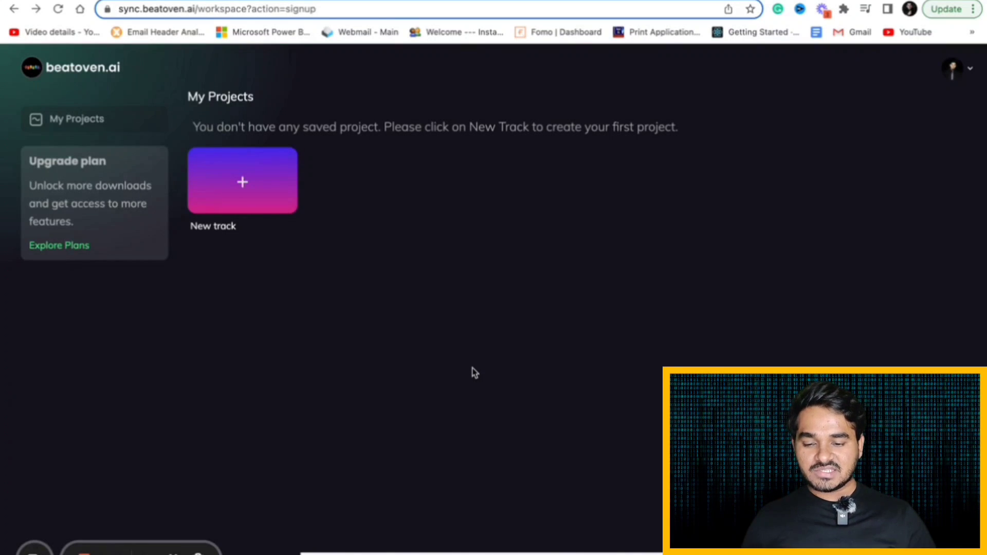
Step: Create a new 01:00 track titled with the creator's name, set to Slow tempo
left_click(255, 195)
left_click_drag(605, 175, 461, 184)
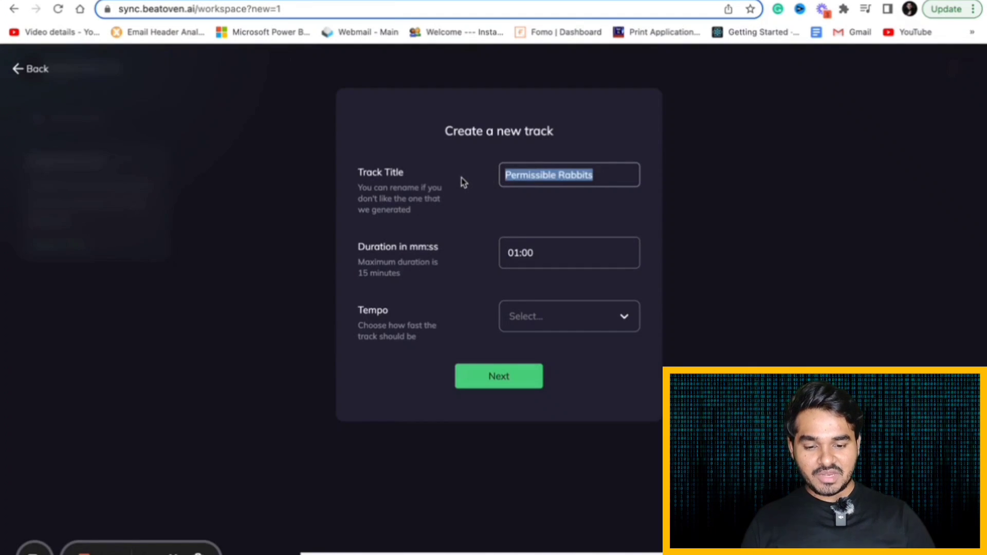
type("Yaswanth")
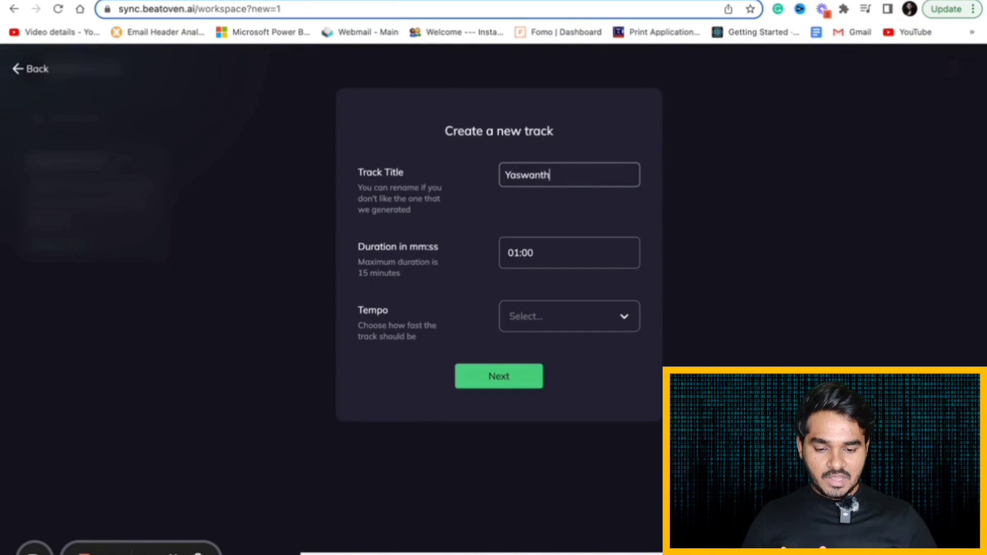
left_click(528, 322)
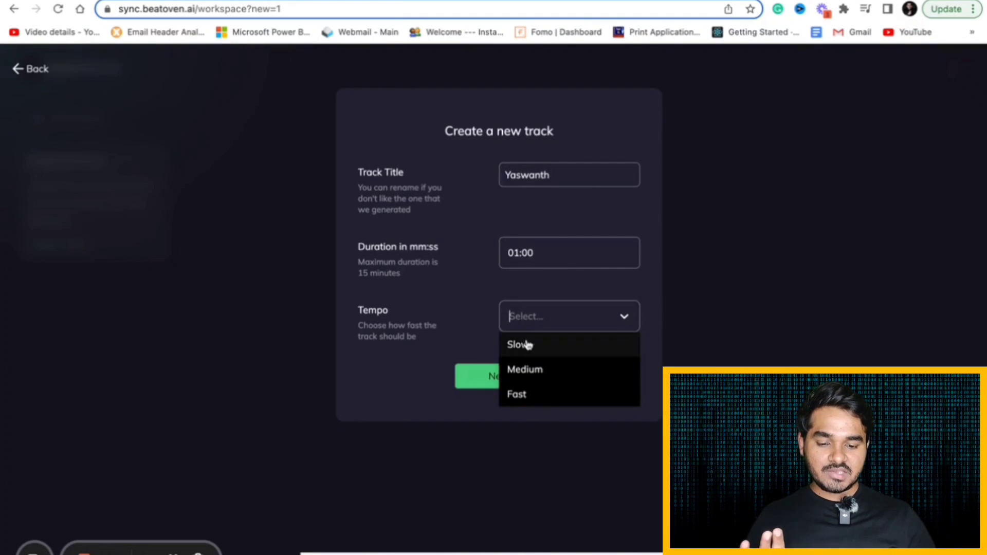
left_click(527, 344)
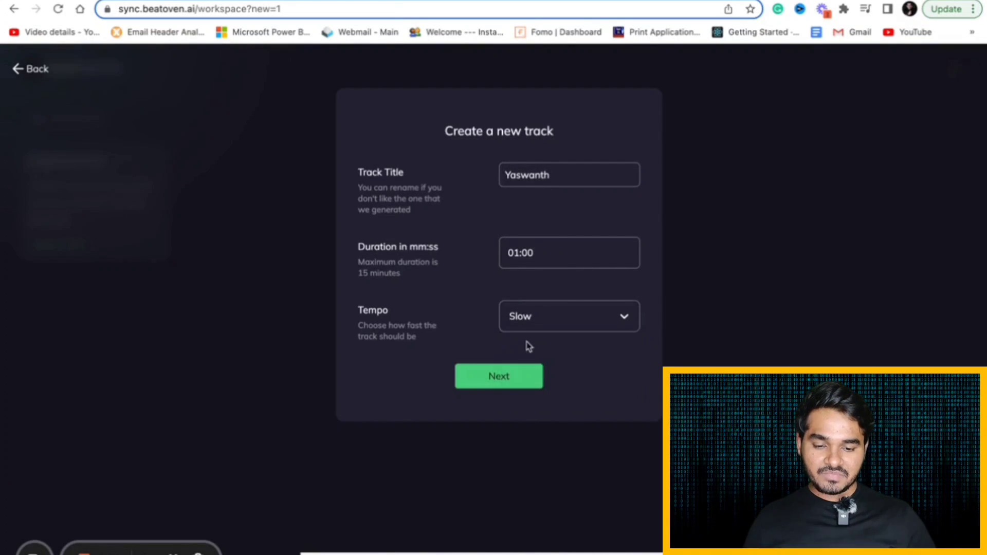
left_click(502, 381)
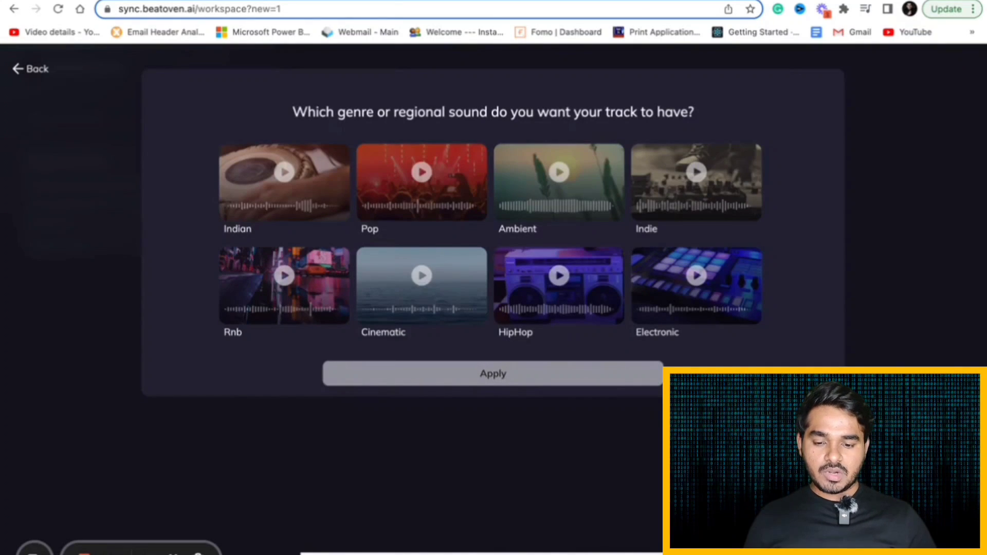
Step: Apply the Indian genre and Cheerful emotion to compose the one-minute track
left_click(300, 200)
left_click(506, 383)
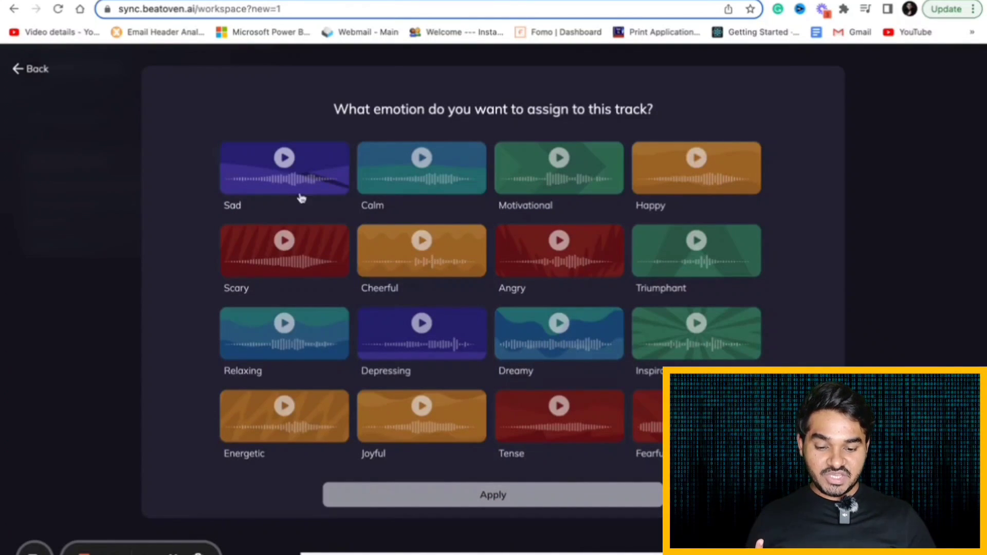
left_click(445, 266)
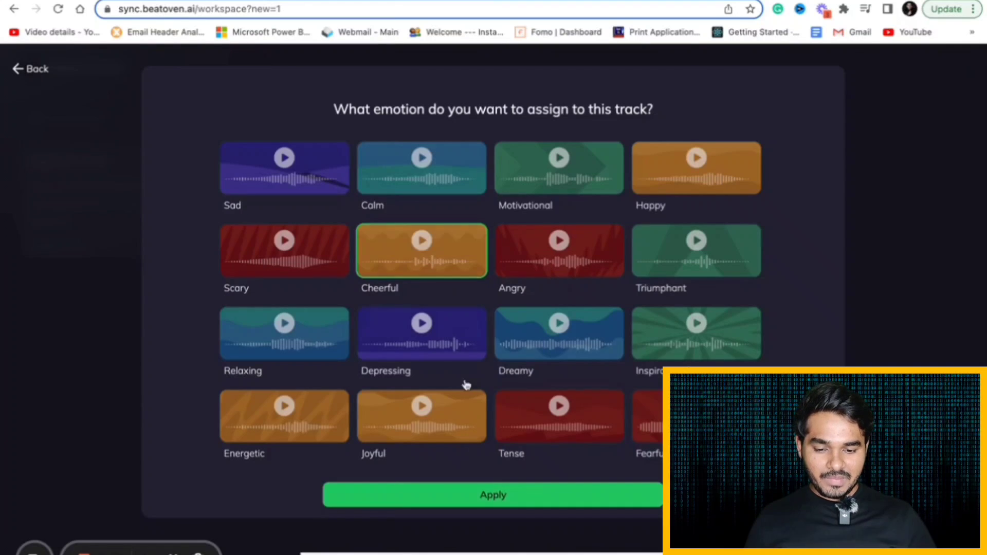
left_click(460, 495)
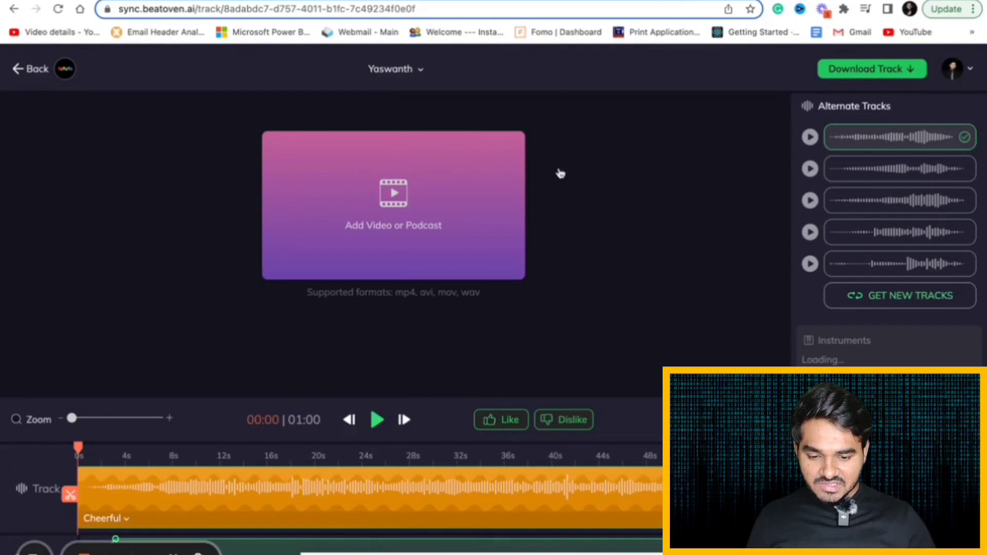
scroll(482, 358, "down", 1)
scroll(482, 357, "up", 1)
left_click(380, 422)
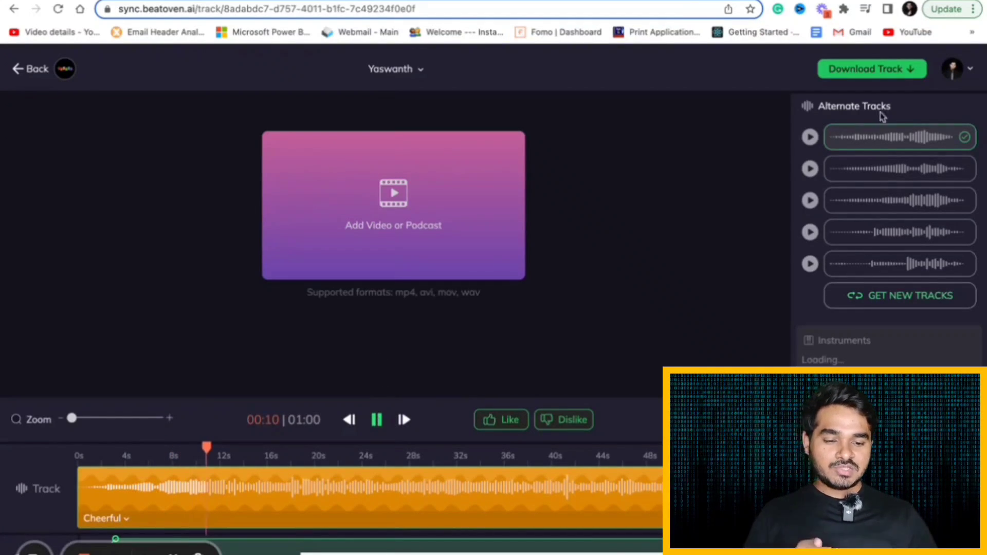
left_click(379, 420)
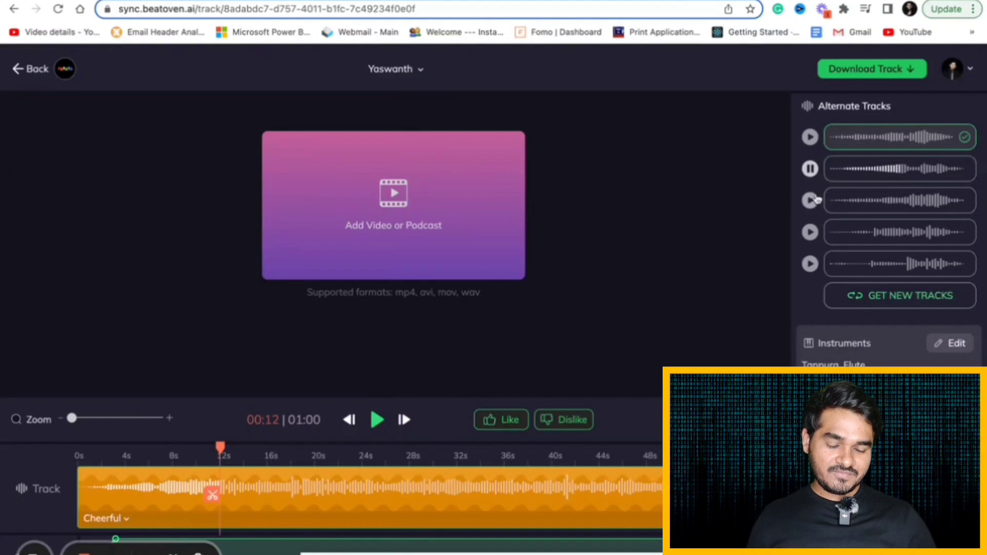
left_click(811, 201)
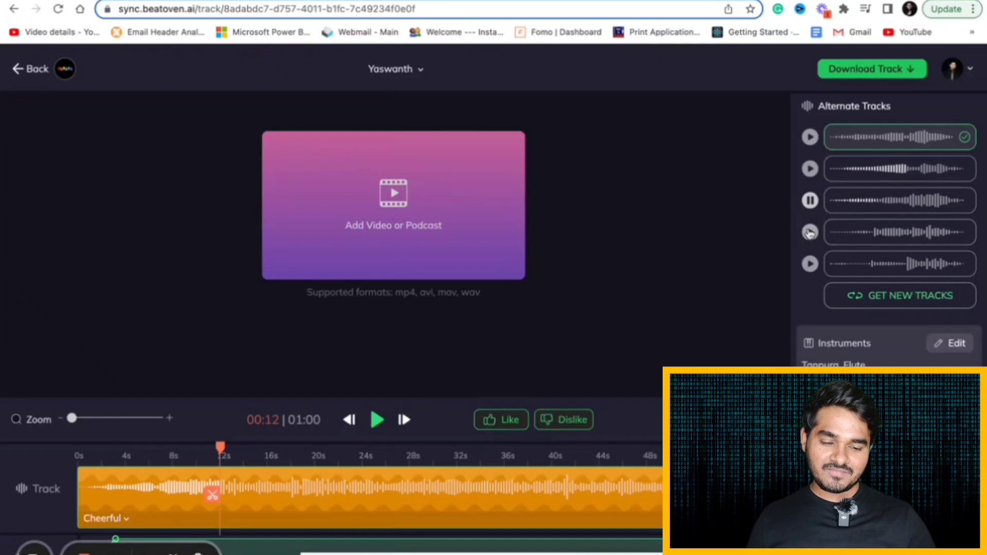
left_click(809, 232)
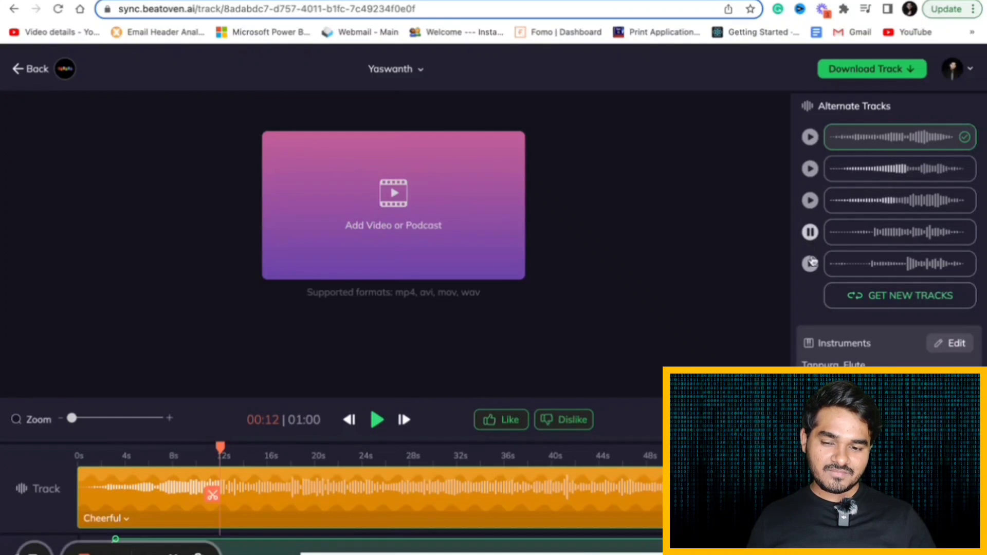
left_click(810, 264)
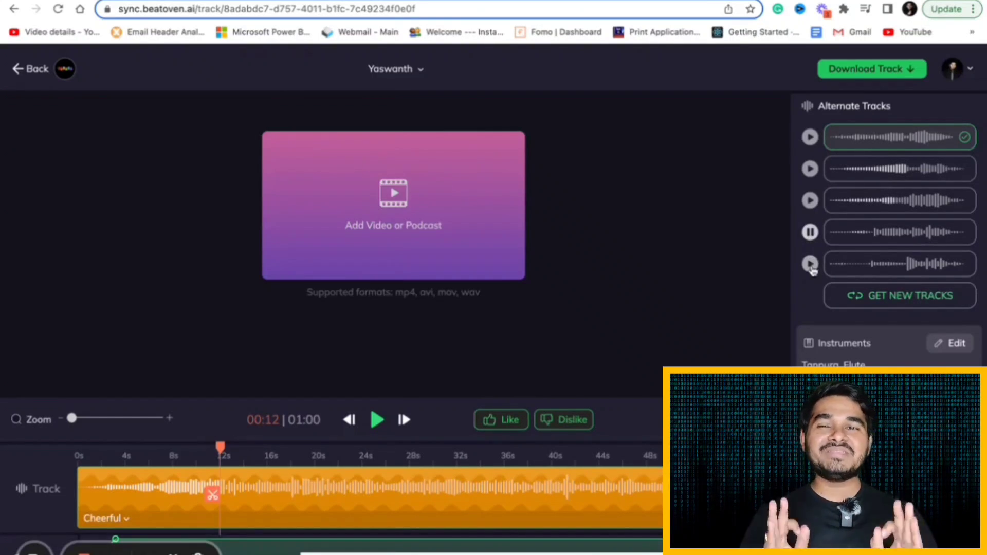
left_click(810, 265)
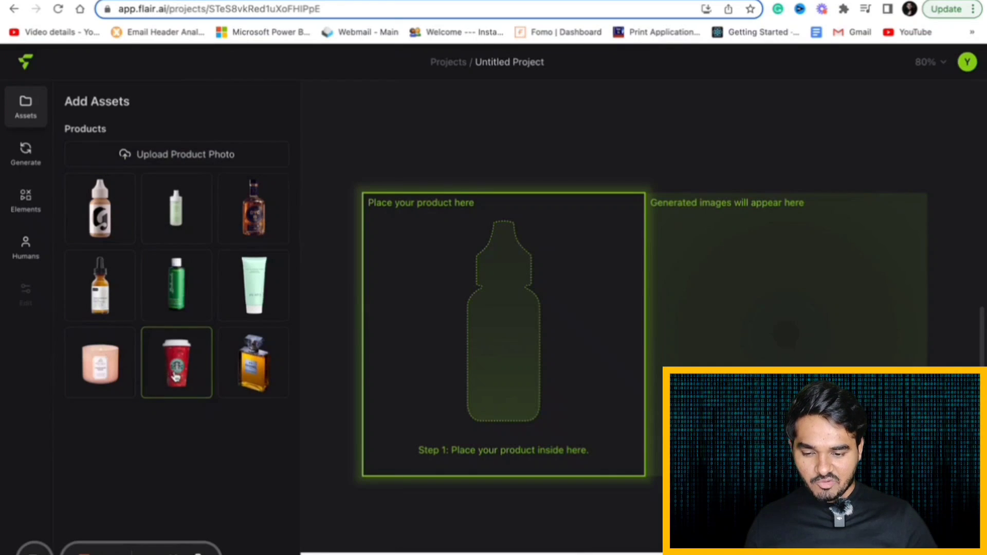
Step: Drag the red Starbucks cup into the product frame and bring up the Generate options
left_click_drag(174, 375, 557, 390)
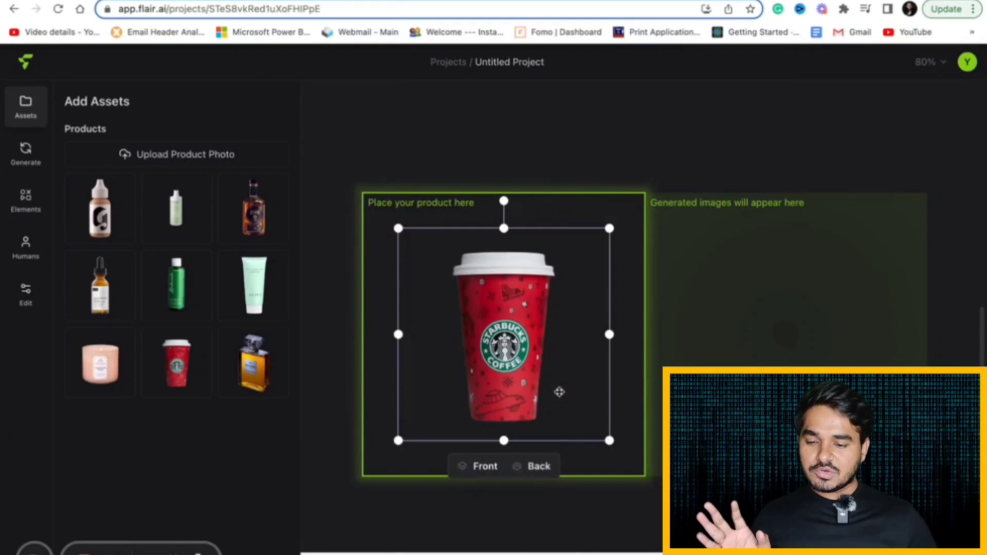
left_click(738, 140)
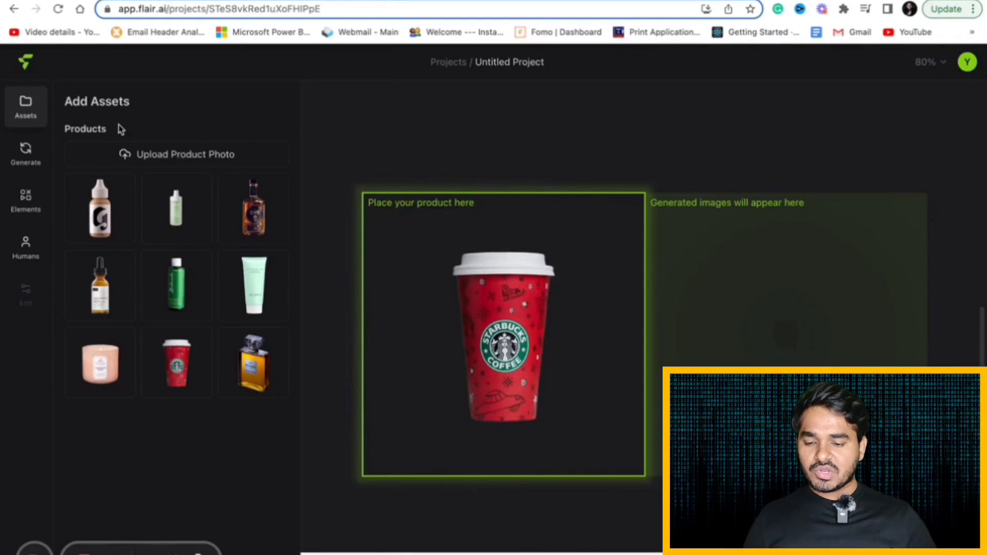
left_click(27, 153)
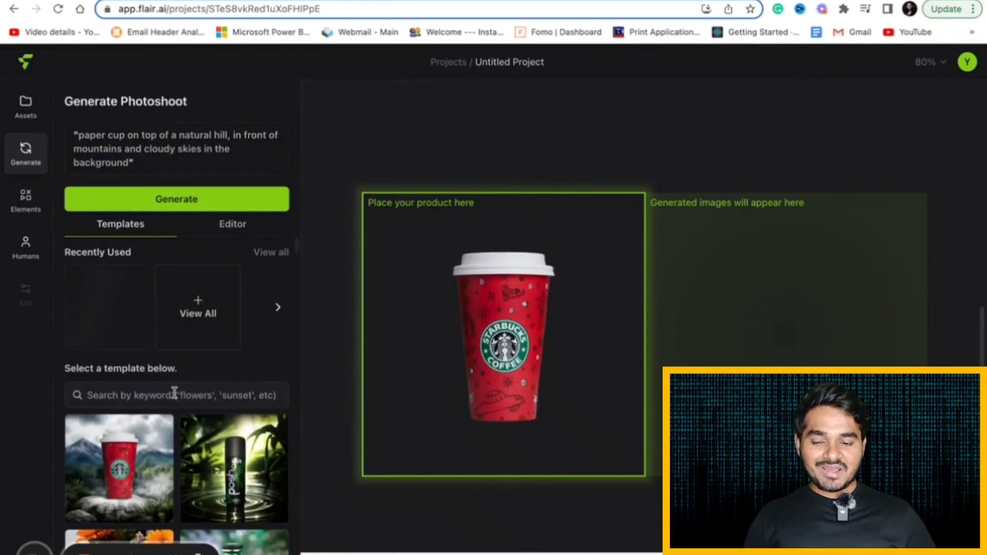
Step: Change the prompt's placement to 'in top of mountain' and generate the photoshoot image
scroll(174, 393, "down", 3)
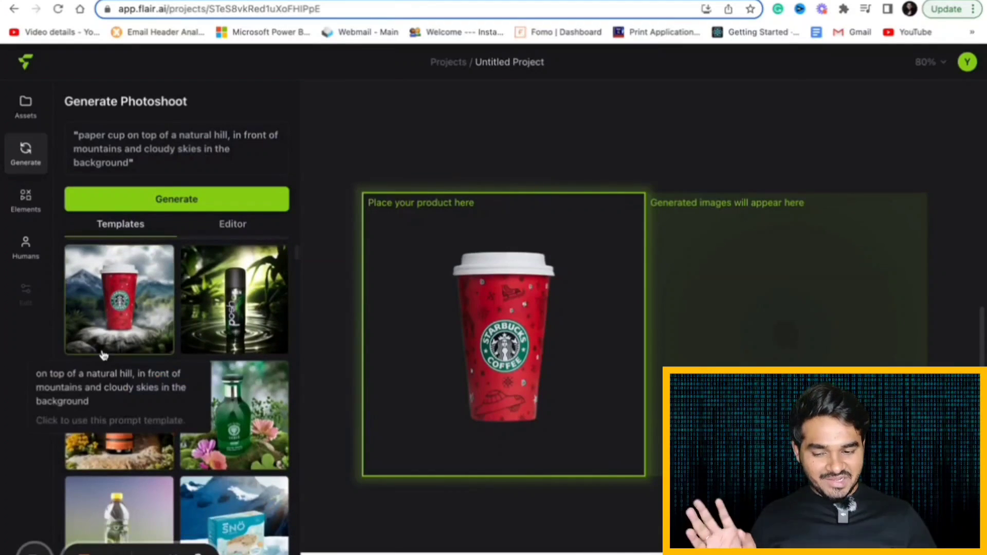
left_click(242, 226)
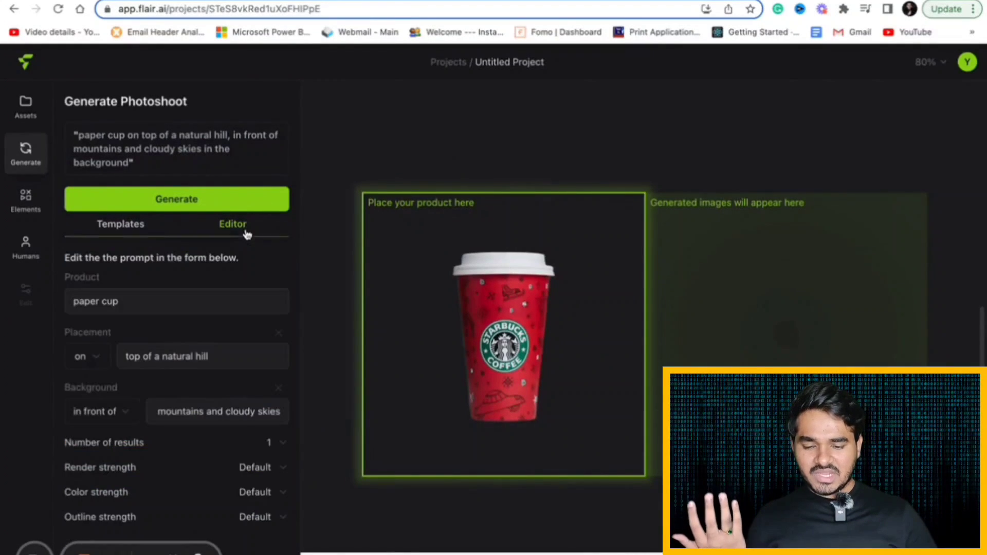
left_click(203, 357)
type("in top of mountain")
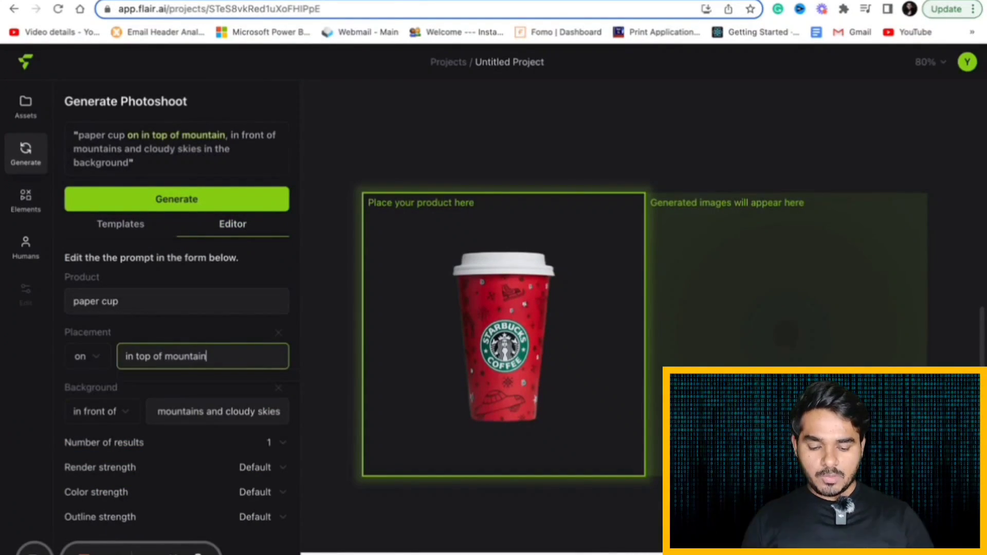
left_click(216, 208)
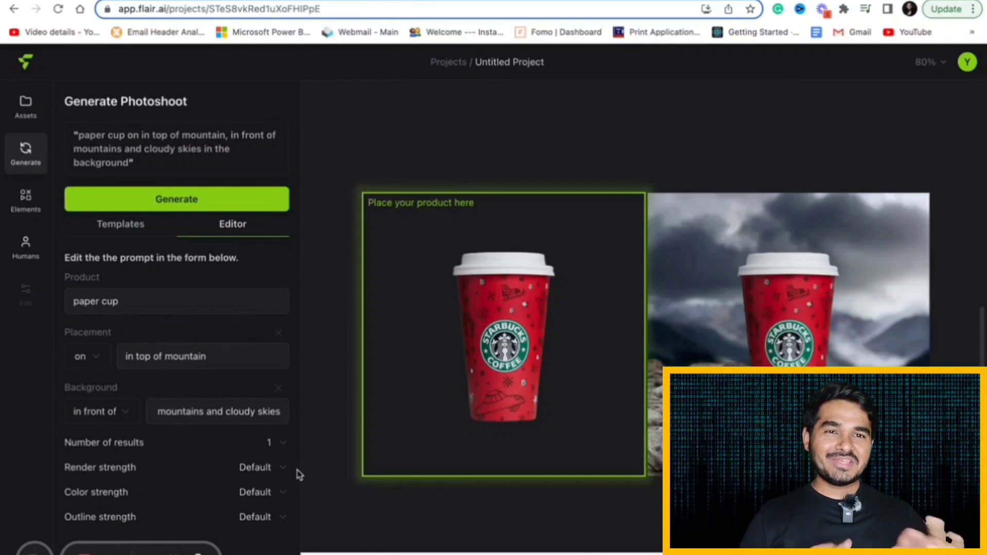